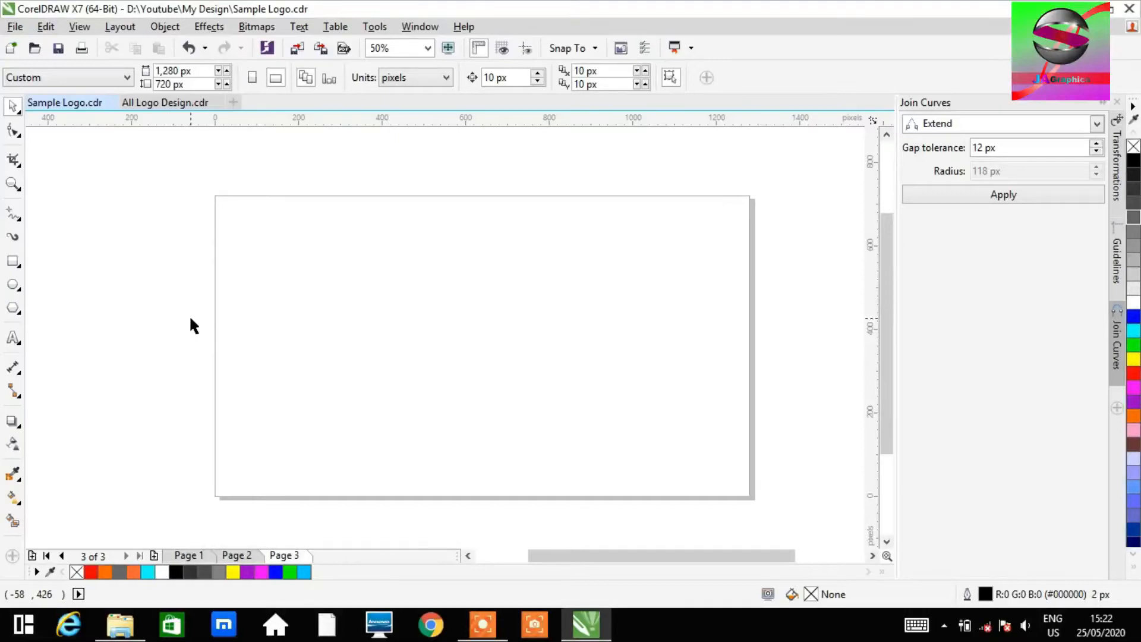
- Draw a polygon about 399 by 380 px on the page and set it to eight sides
left_click(13, 309)
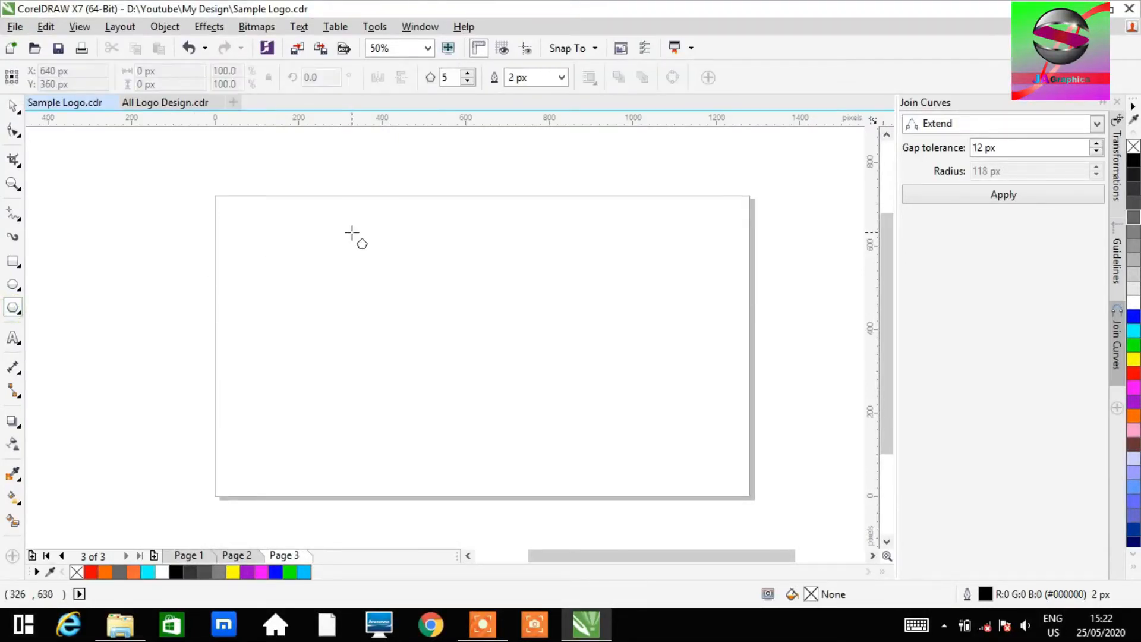
left_click_drag(355, 251, 533, 414)
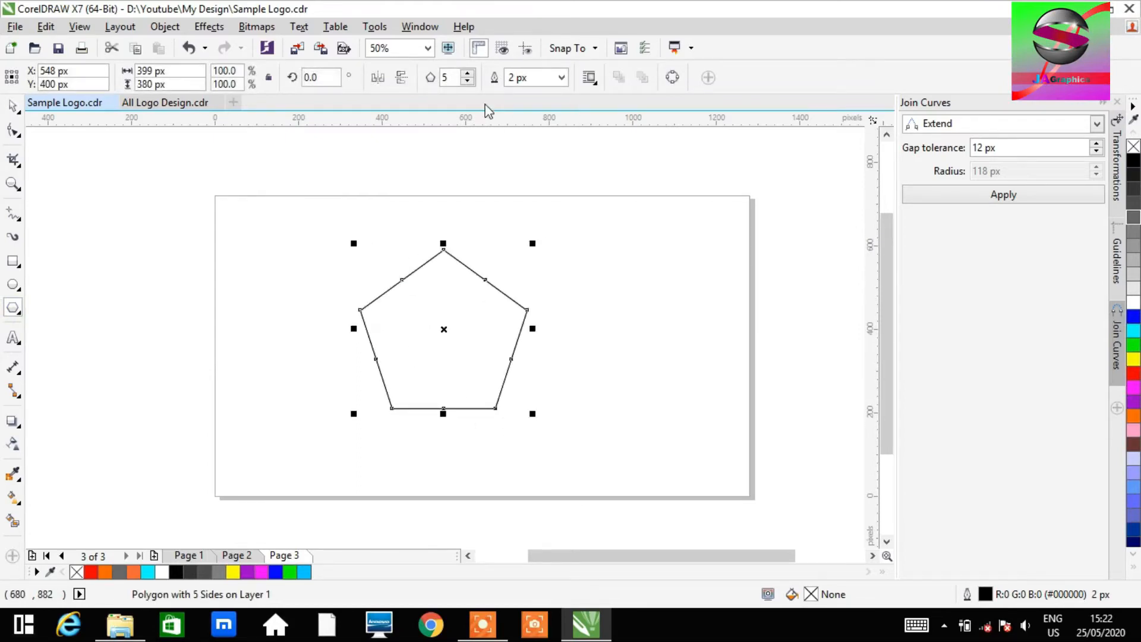
left_click(468, 73)
left_click(469, 73)
left_click(468, 75)
- Move the octagon near the middle of the page, at about X 620 px, Y 394 px
left_click(13, 105)
left_click(474, 326)
left_click(579, 327)
left_click(448, 331)
left_click_drag(448, 331, 481, 324)
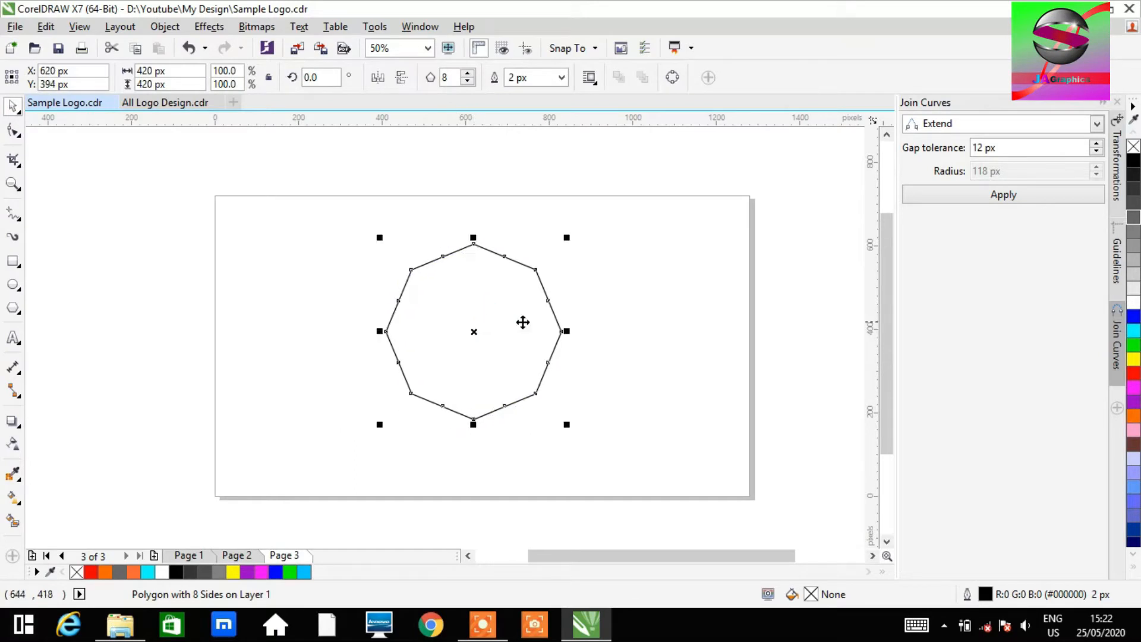
- Draw a square centred on the octagon and size it to about 297 px so its corners meet four octagon vertices
scroll(633, 315, "up", 1)
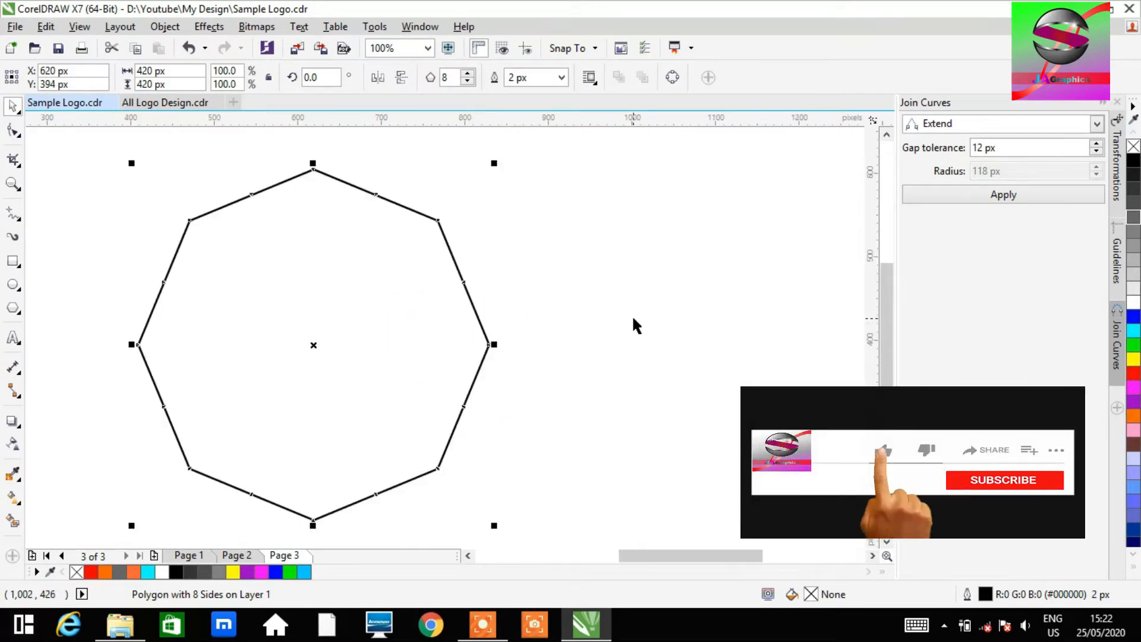
left_click_drag(659, 565, 629, 565)
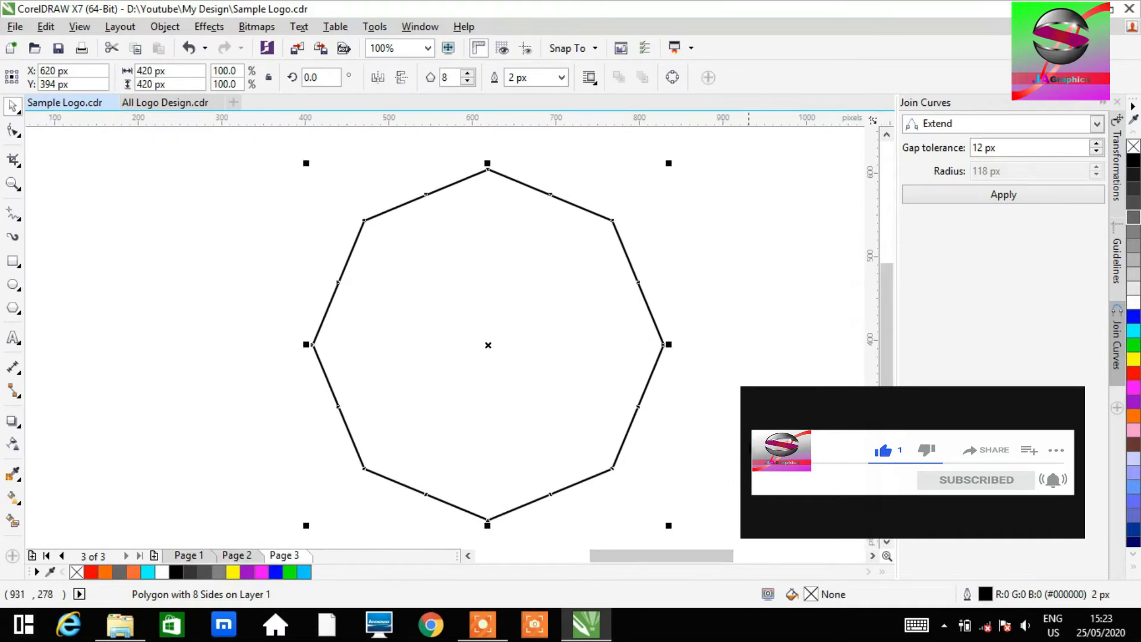
scroll(759, 443, "down", 1)
left_click_drag(708, 555, 765, 556)
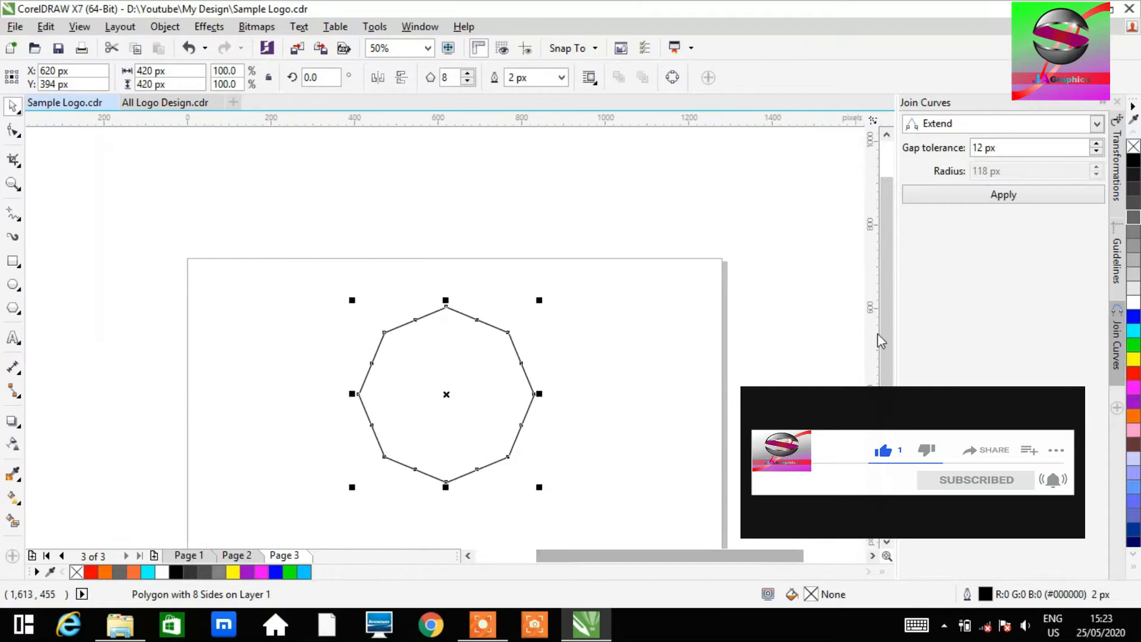
left_click(884, 312)
left_click(684, 297)
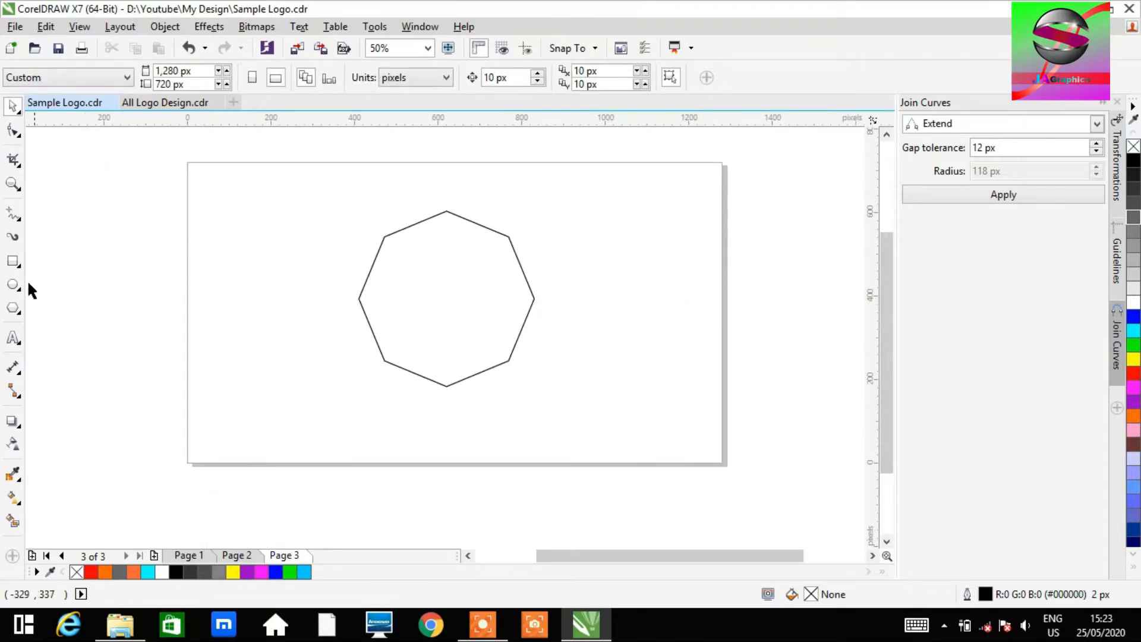
left_click(13, 261)
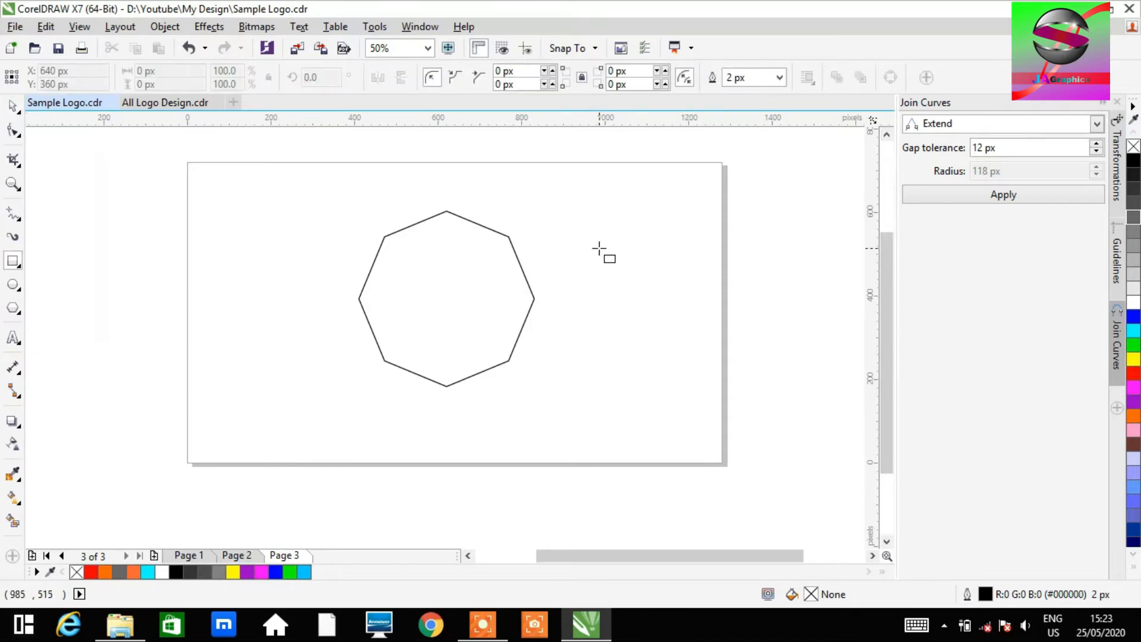
mouse_move(557, 211)
left_mouse_down()
mouse_move(622, 365)
mouse_move(614, 340)
left_mouse_up()
left_click(13, 107)
left_click_drag(620, 274, 446, 299)
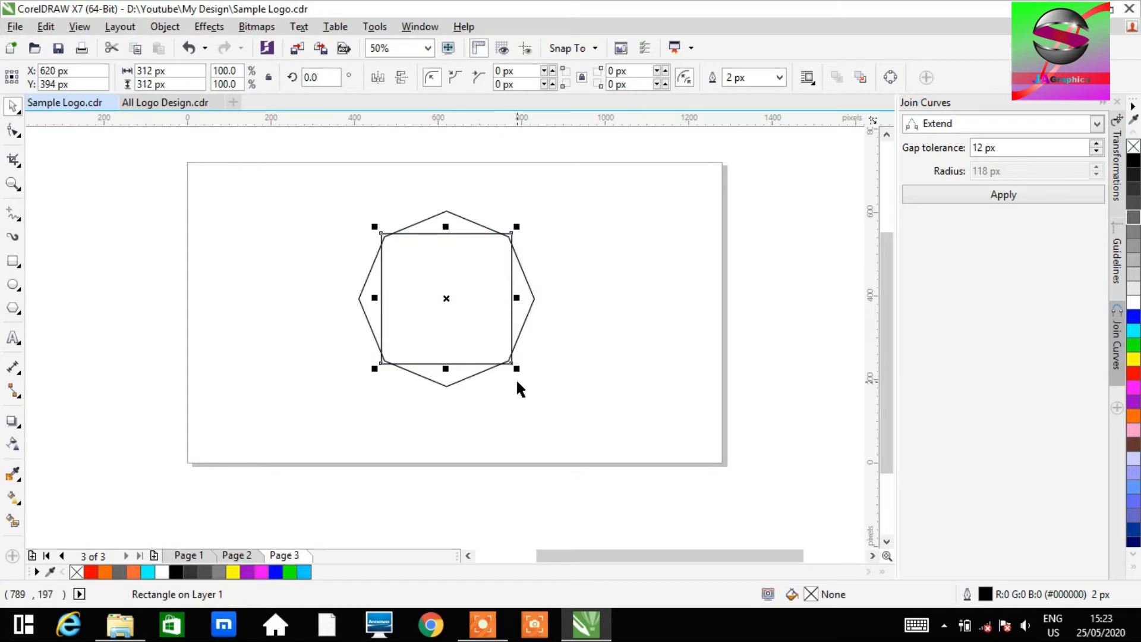
left_click_drag(516, 369, 513, 366)
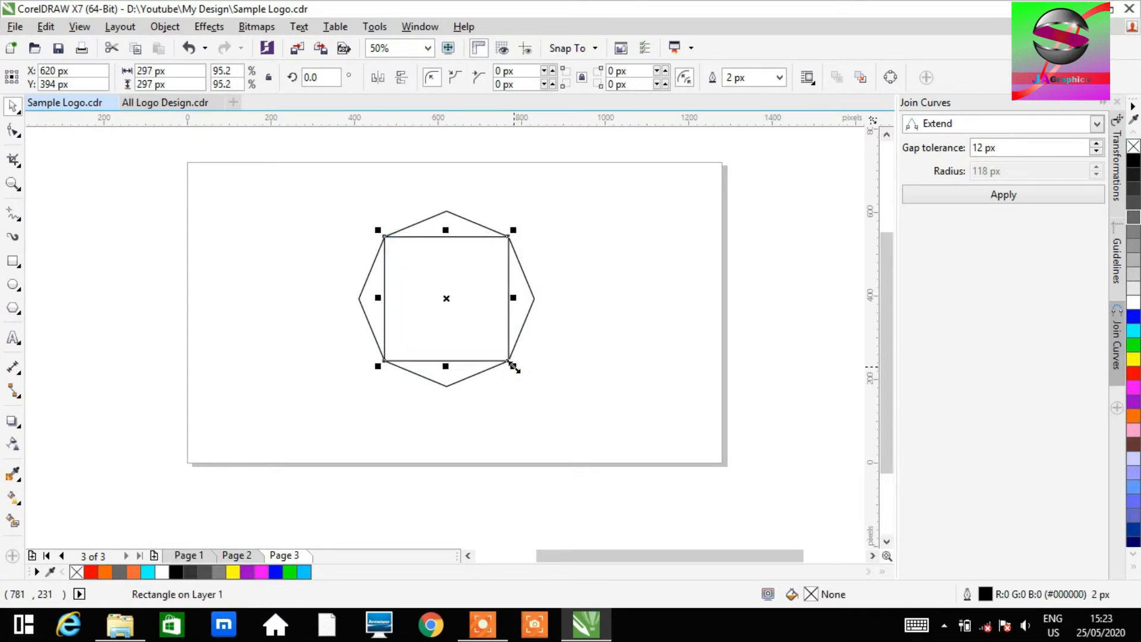
- Rotate the square to about 315° so its corners meet the octagon's uppermost, lowermost and two side vertices
left_click(611, 320)
scroll(612, 326, "up", 2)
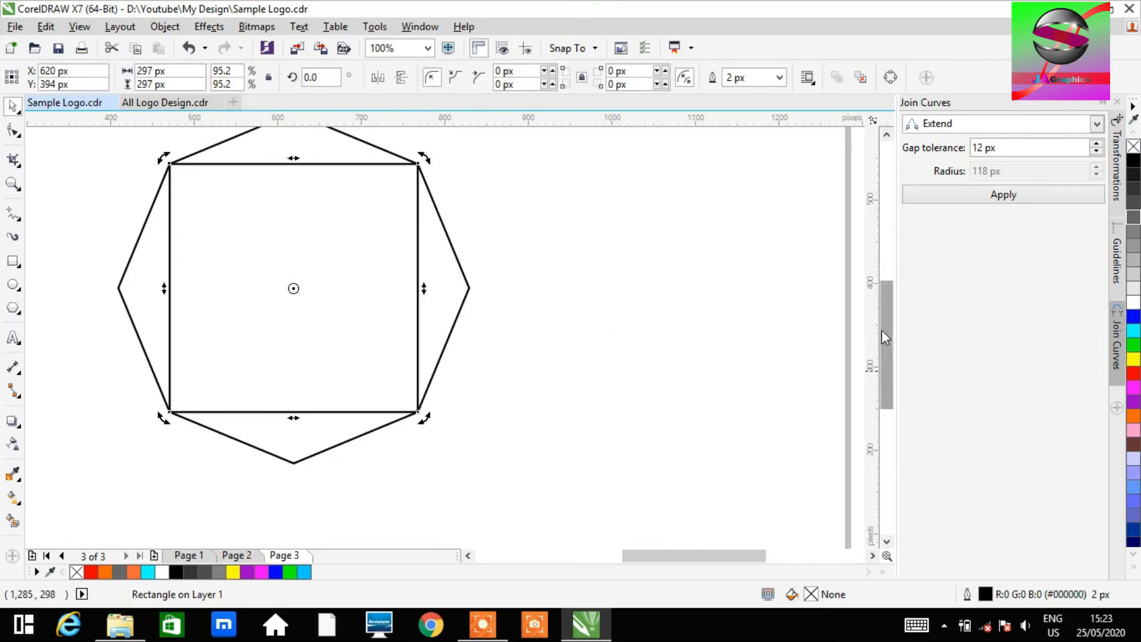
left_click_drag(882, 330, 882, 312)
left_click_drag(677, 556, 654, 562)
left_click_drag(593, 218, 657, 351)
left_click(697, 311)
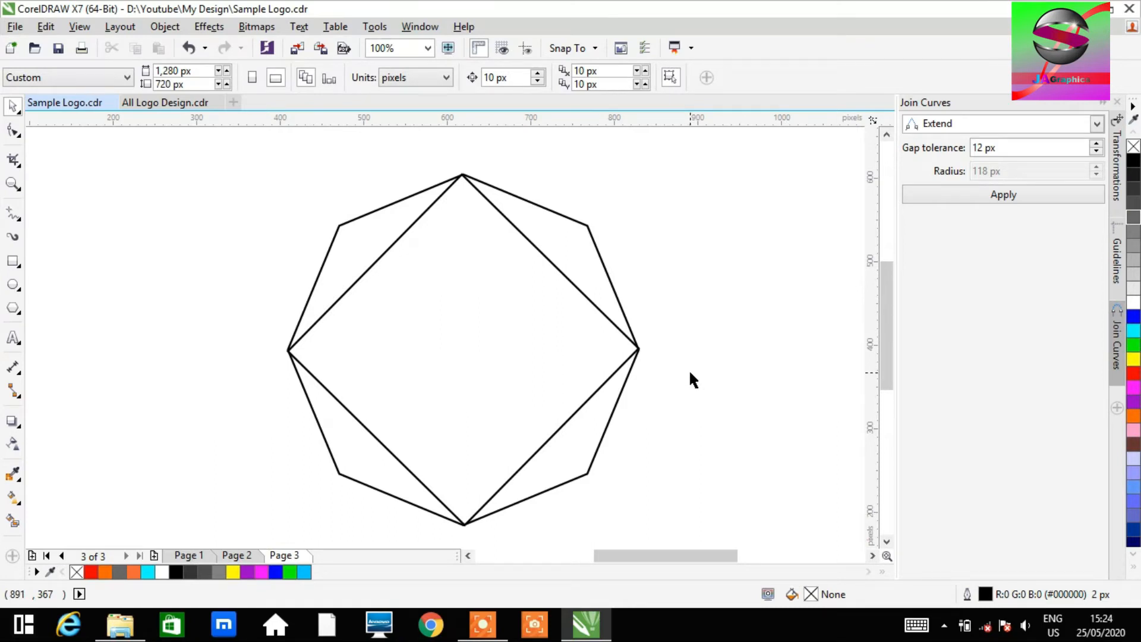
- Draw a star about 217 by 206 px beside the octagon and set it to four points
left_click(19, 313)
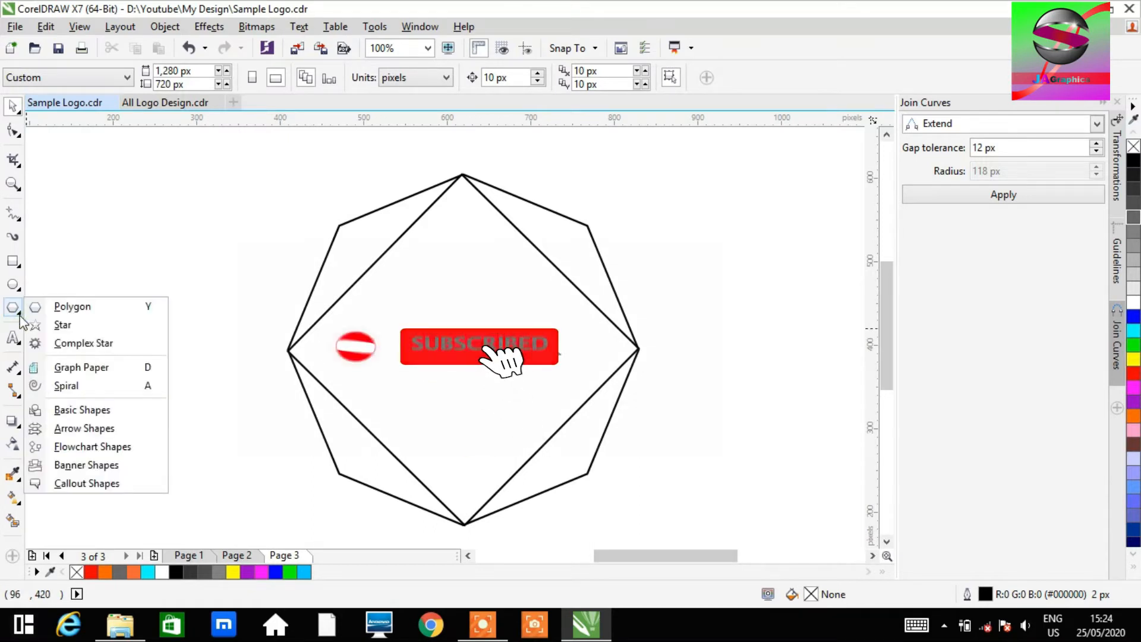
left_click(61, 325)
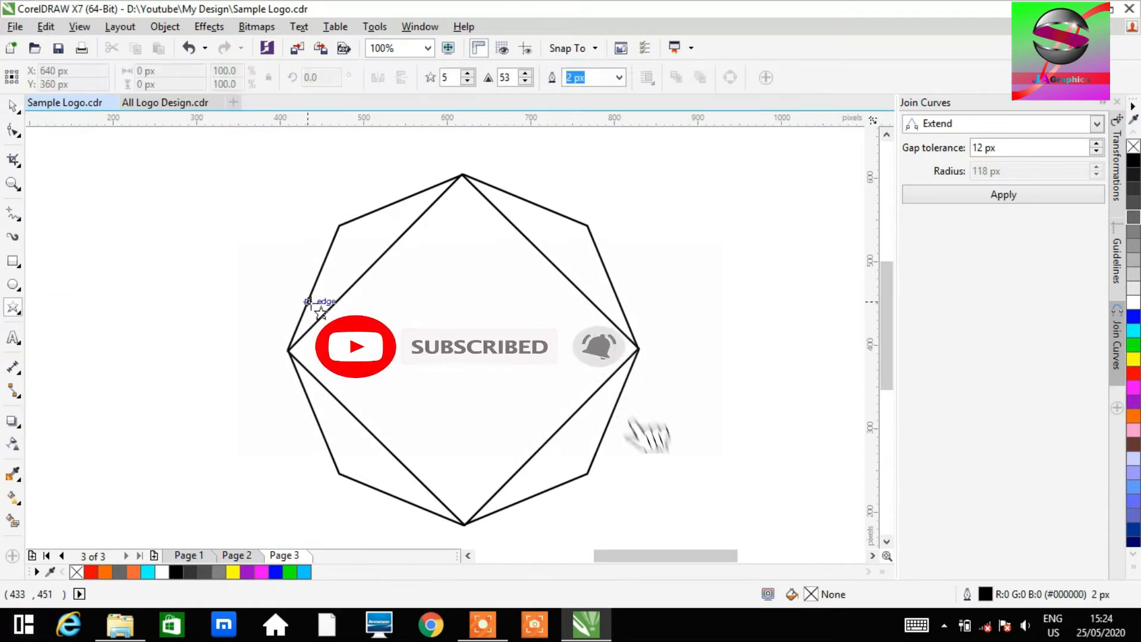
left_click_drag(141, 180, 179, 377)
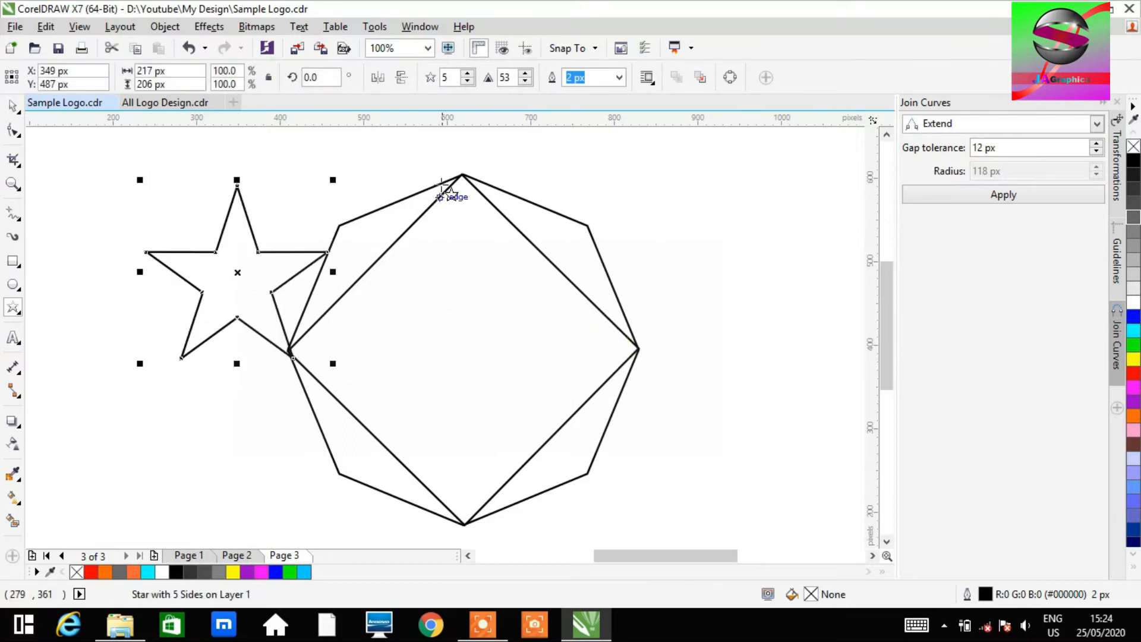
left_click(468, 83)
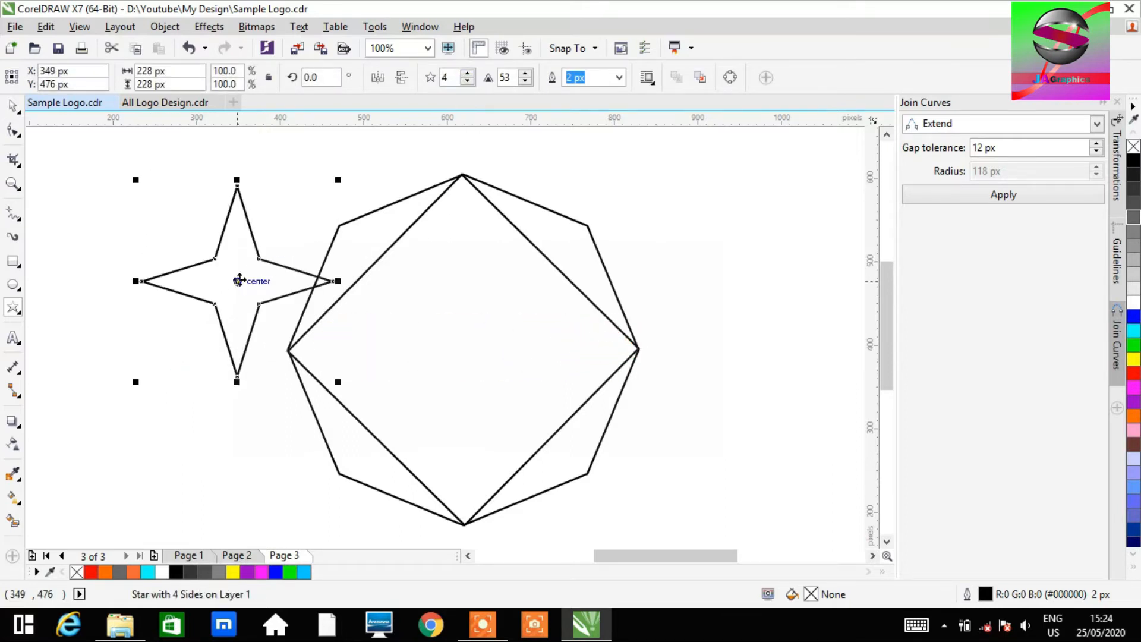
- Centre the four-pointed star in the octagon and enlarge it to about 421 px so its tips reach the square's corners
left_click_drag(248, 286, 458, 348)
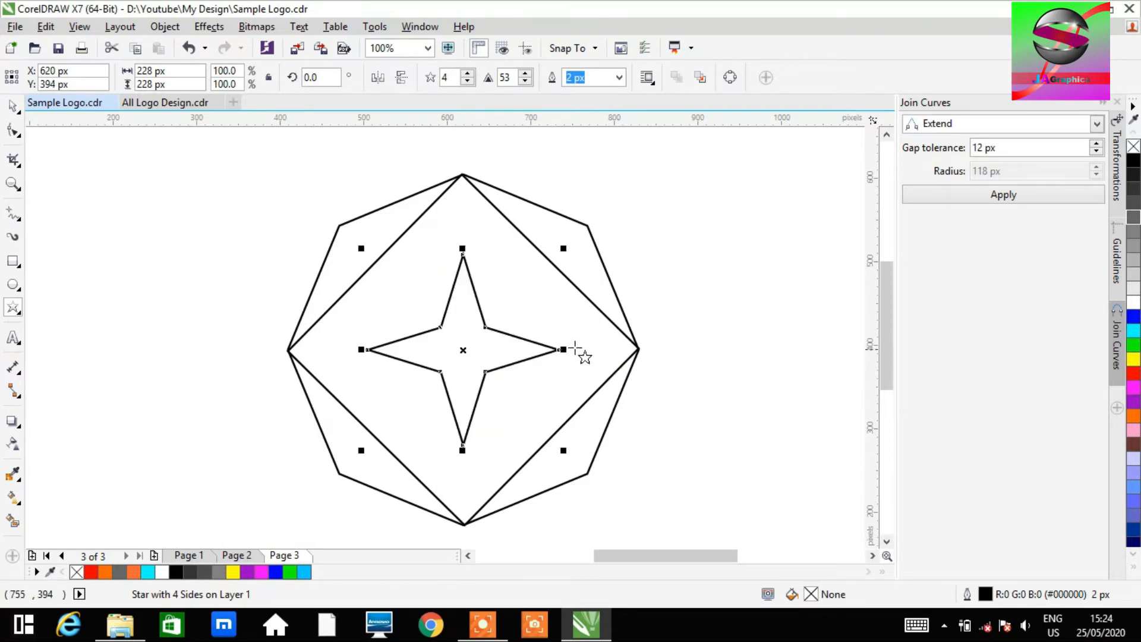
left_click_drag(565, 250, 591, 293)
left_click_drag(565, 248, 645, 140)
left_click(12, 106)
left_click(713, 349)
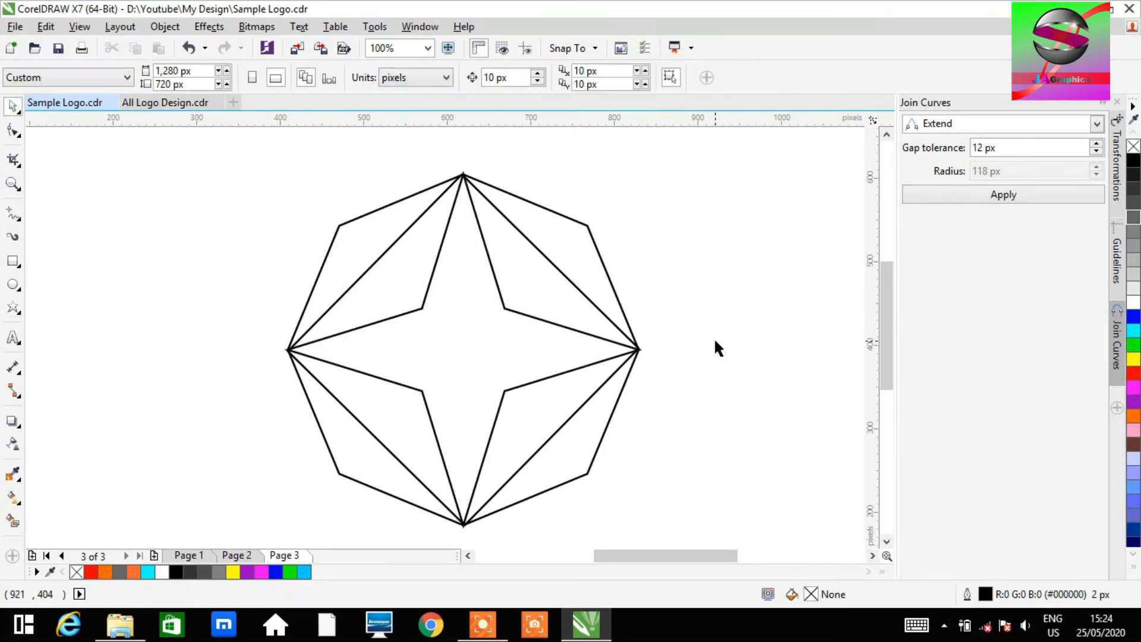
- Convert the star to curves and adjust its left and top tip nodes to coincide with the octagon's vertices
left_click(540, 320)
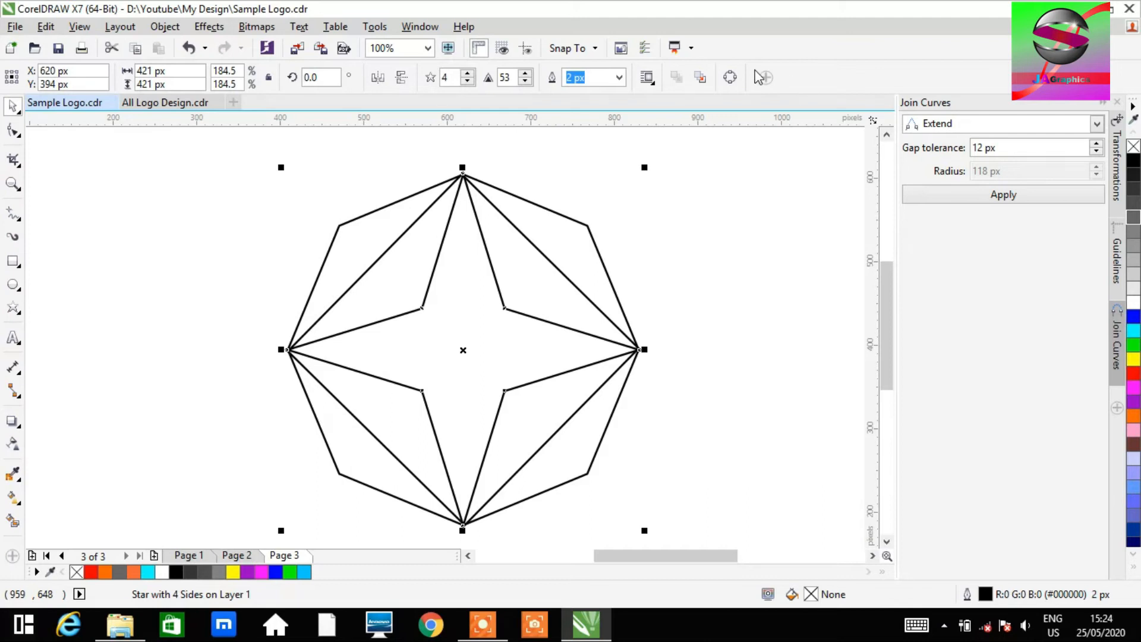
left_click(729, 78)
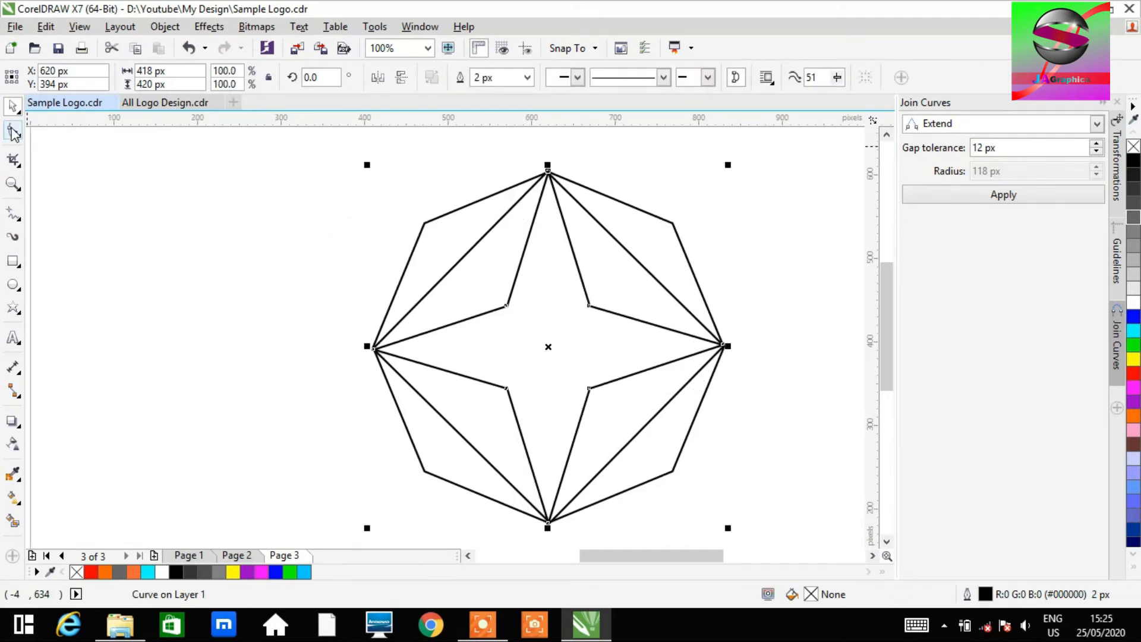
left_click(13, 129)
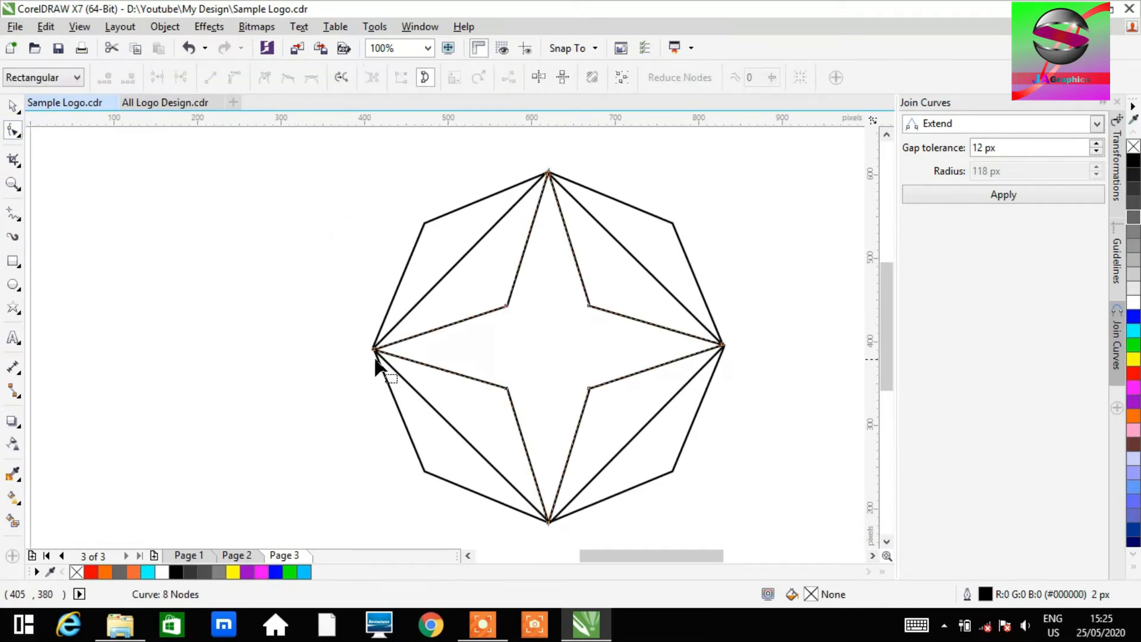
left_click_drag(374, 350, 374, 347)
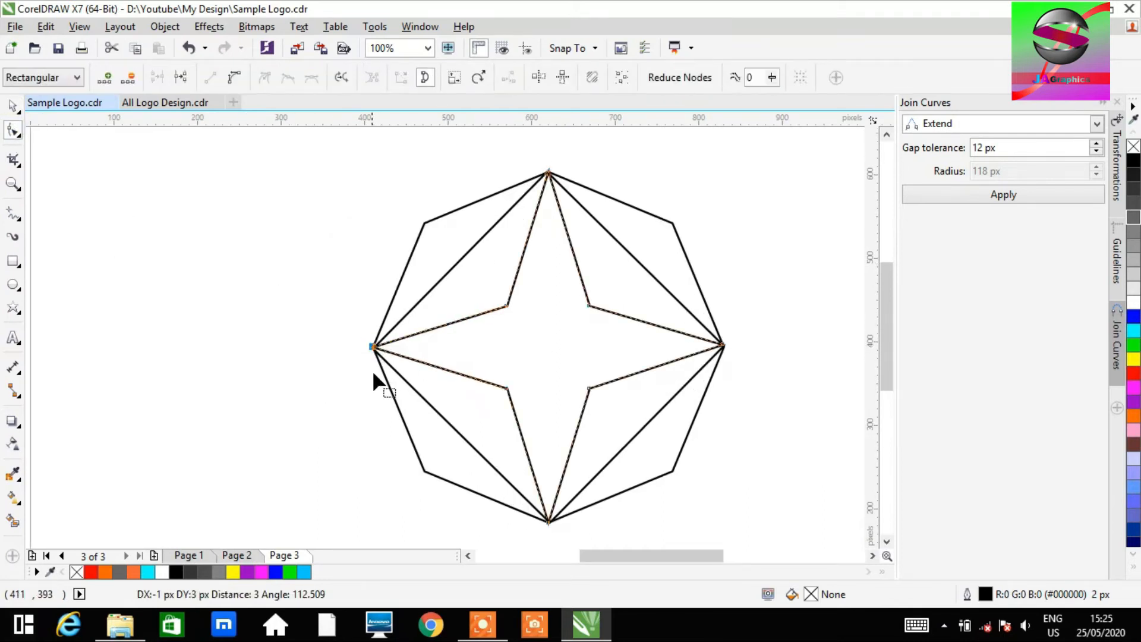
left_click_drag(370, 346, 373, 348)
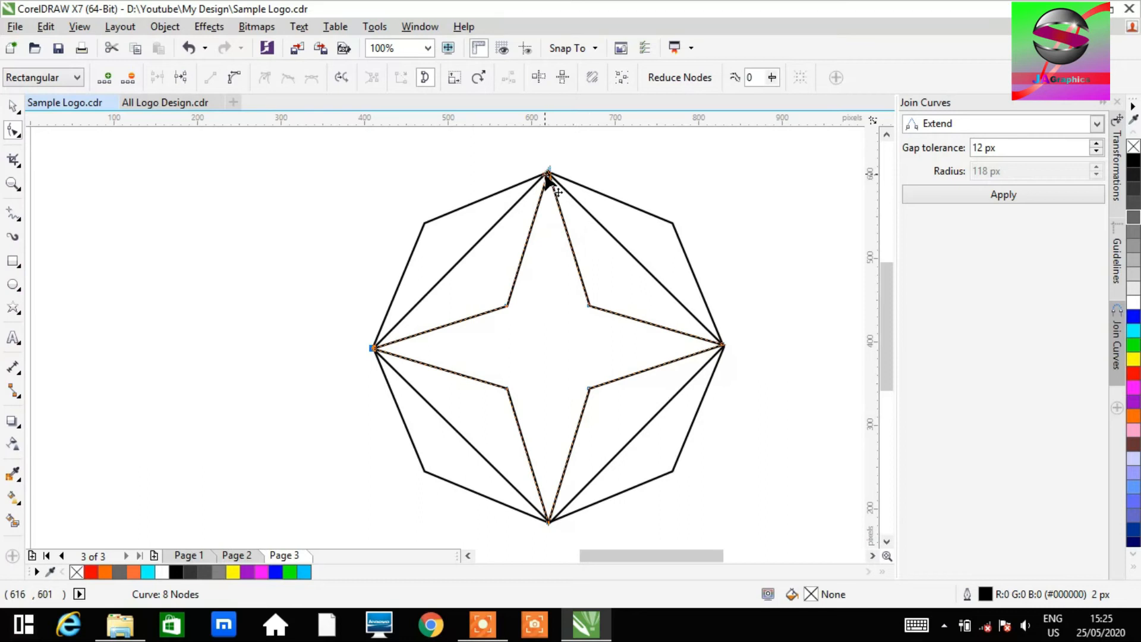
left_click_drag(548, 173, 546, 173)
key("space")
left_click(144, 249)
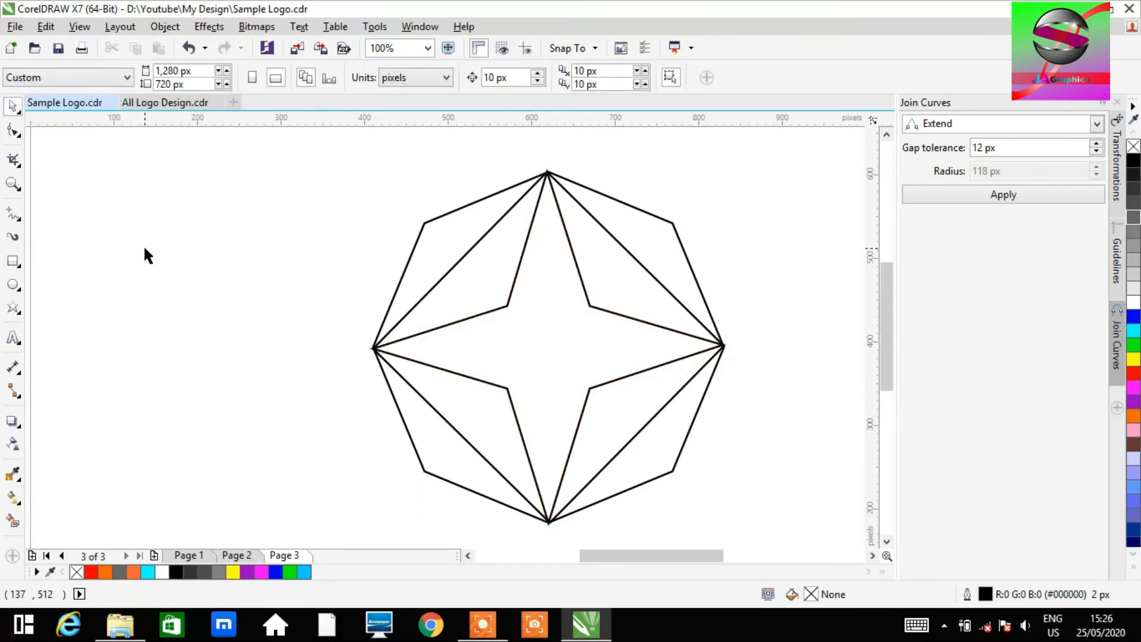
- Fill the rotated square with dark navy #0C0028
left_click(633, 271)
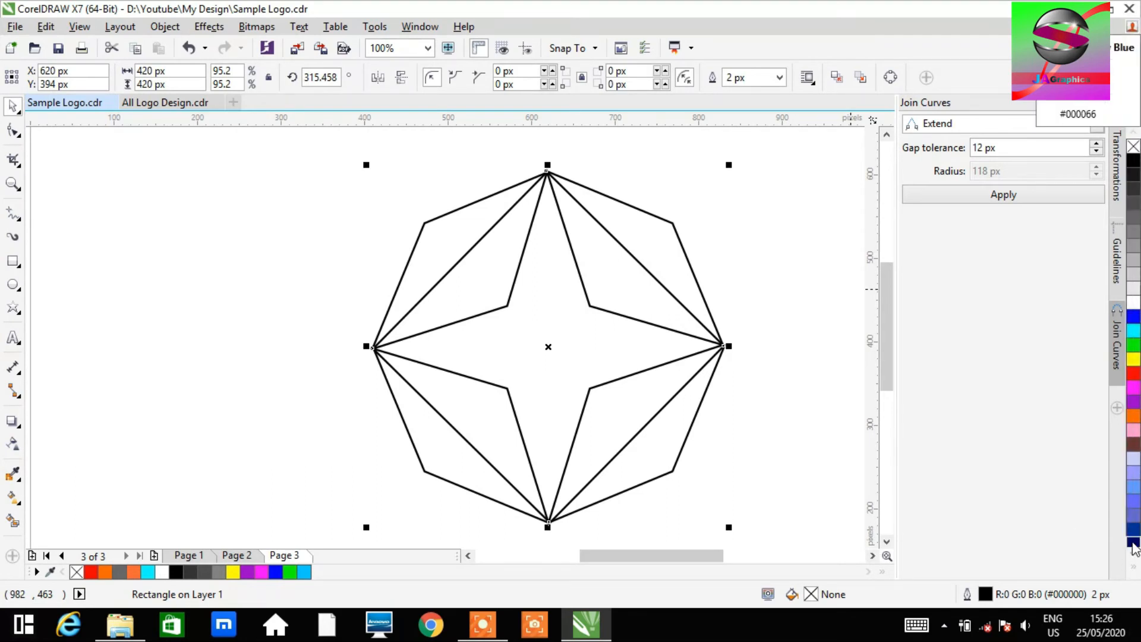
left_click(1133, 544)
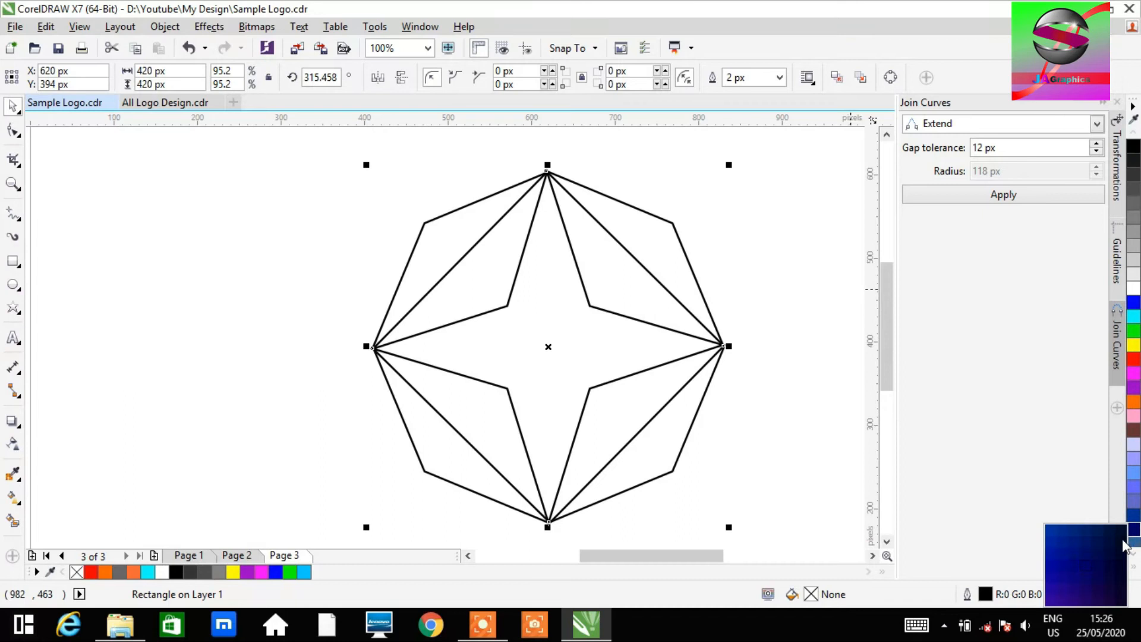
left_click(1120, 599)
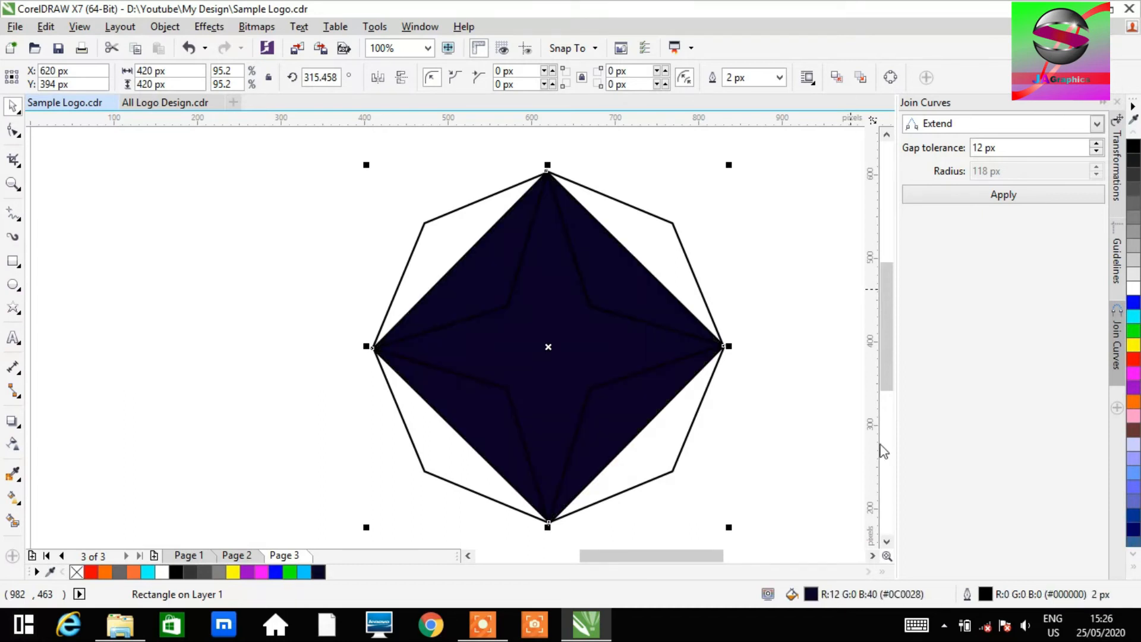
left_click(807, 304)
- Subtract the four-pointed star from the navy square with Back Minus Front
left_click(654, 279)
left_click(820, 301)
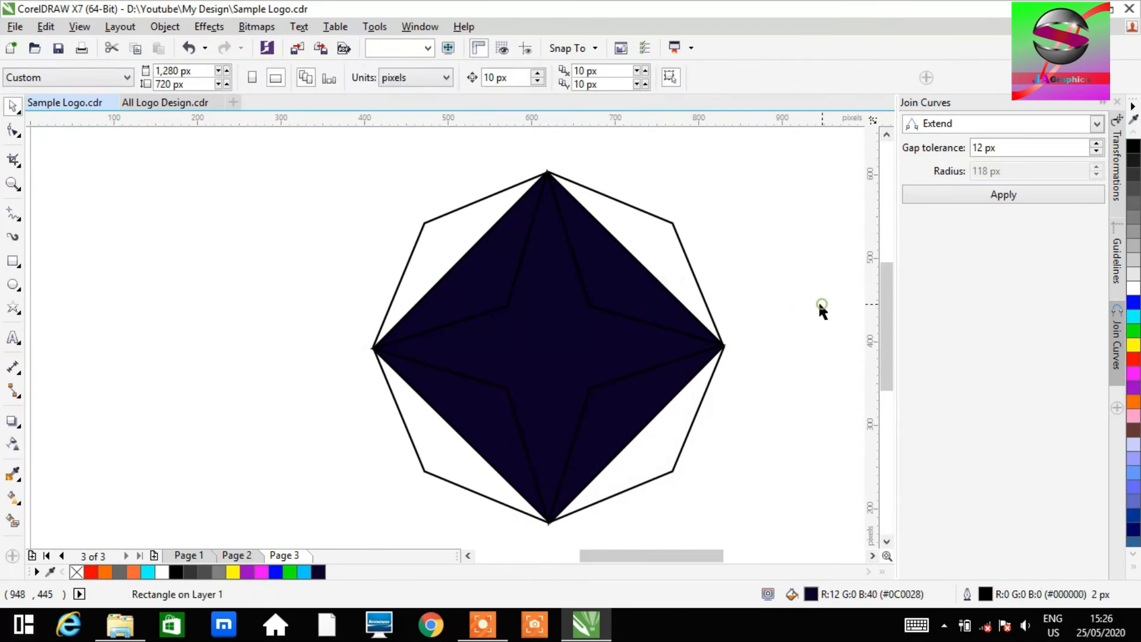
left_click(629, 322)
left_click(648, 280, "shift")
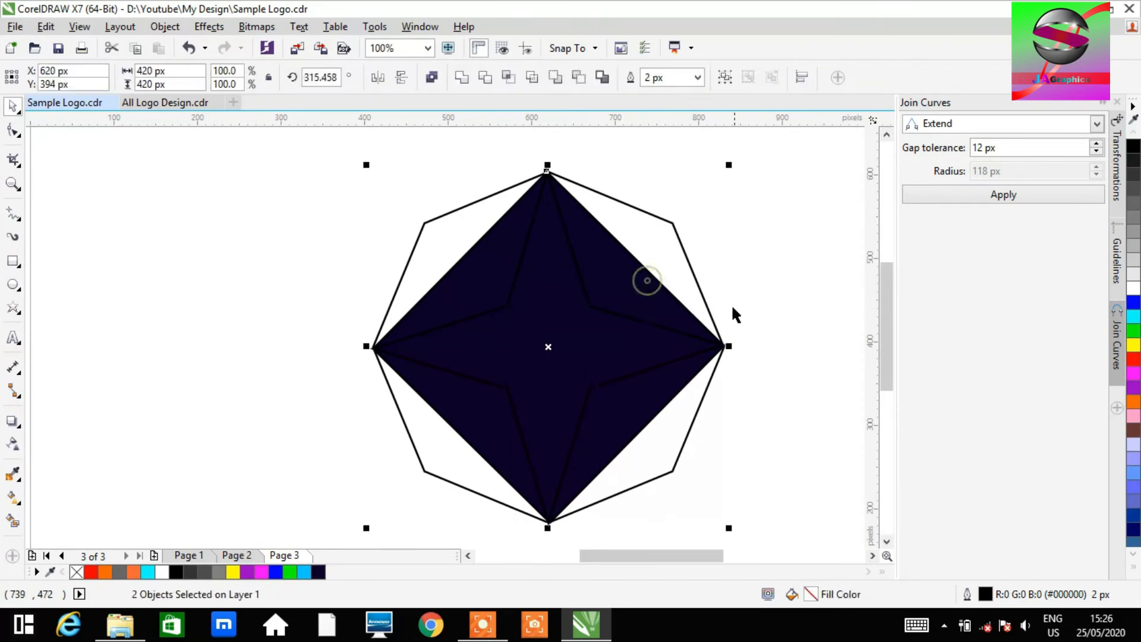
left_click(581, 80)
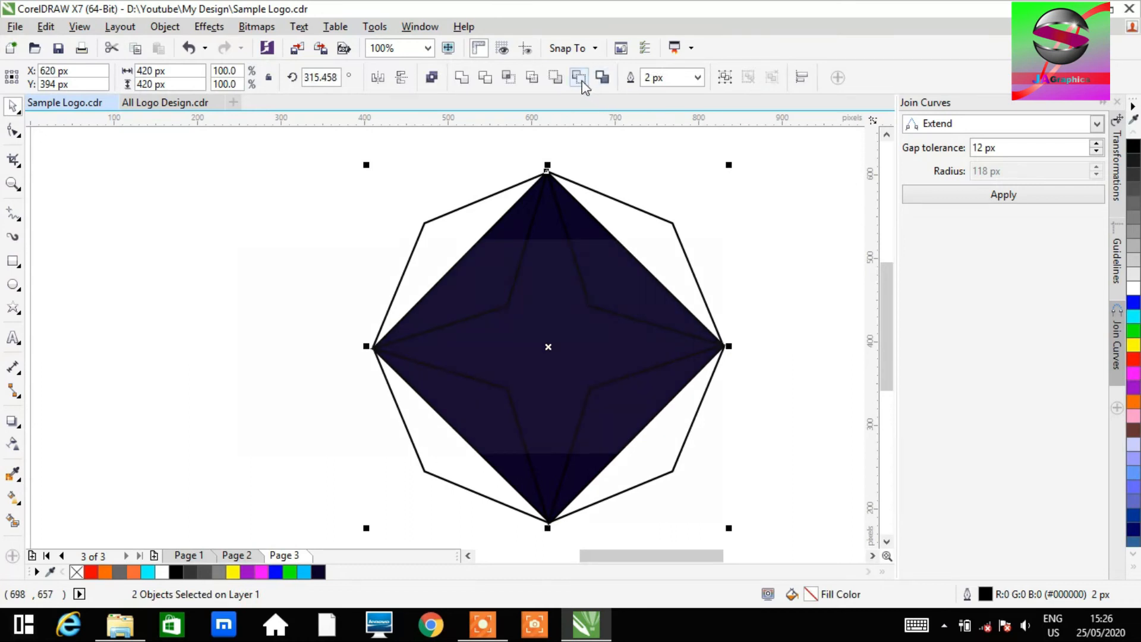
left_click(762, 233)
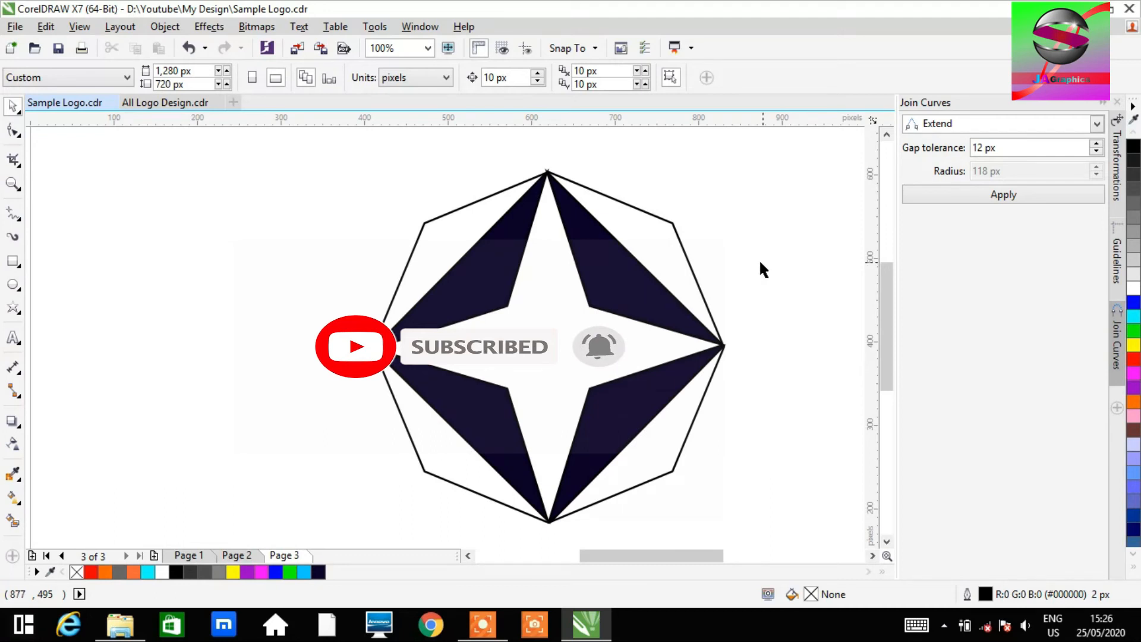
- Smart-fill the octagon's upper-left segment with light blue #00CCFF and a 2 px orange #FF6633 outline
left_click(13, 522)
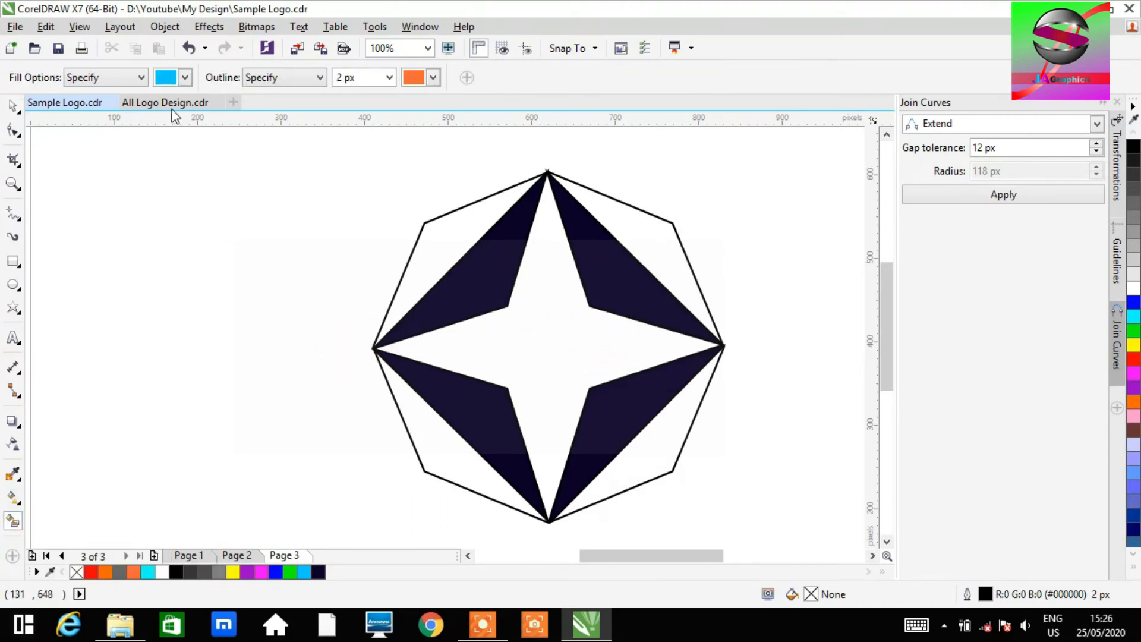
left_click(185, 77)
left_click(364, 205)
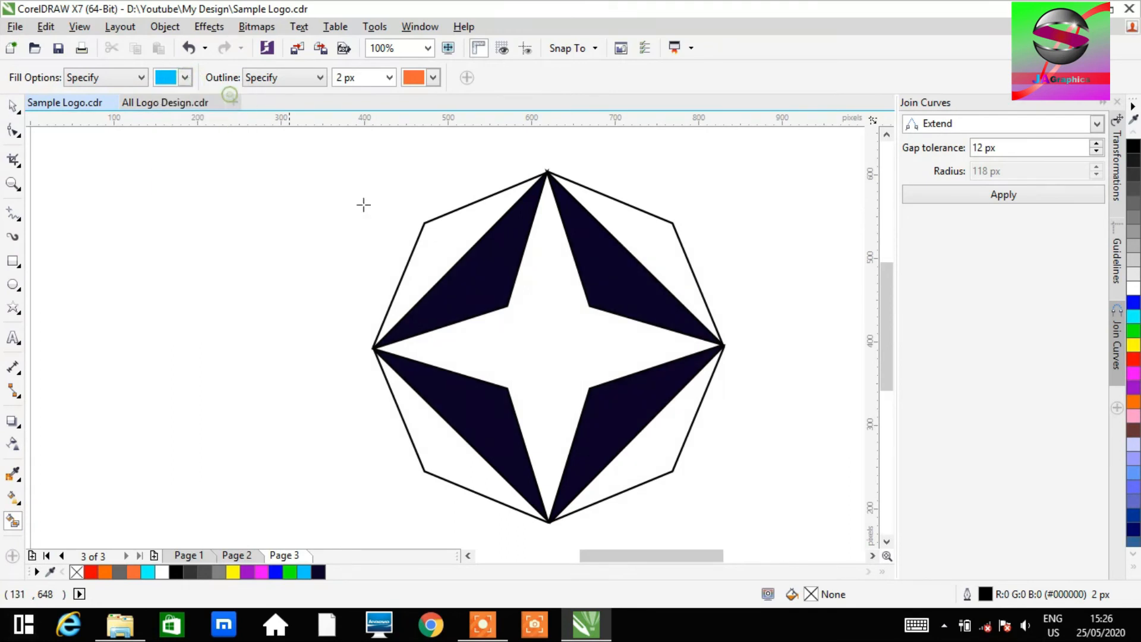
left_click(440, 252)
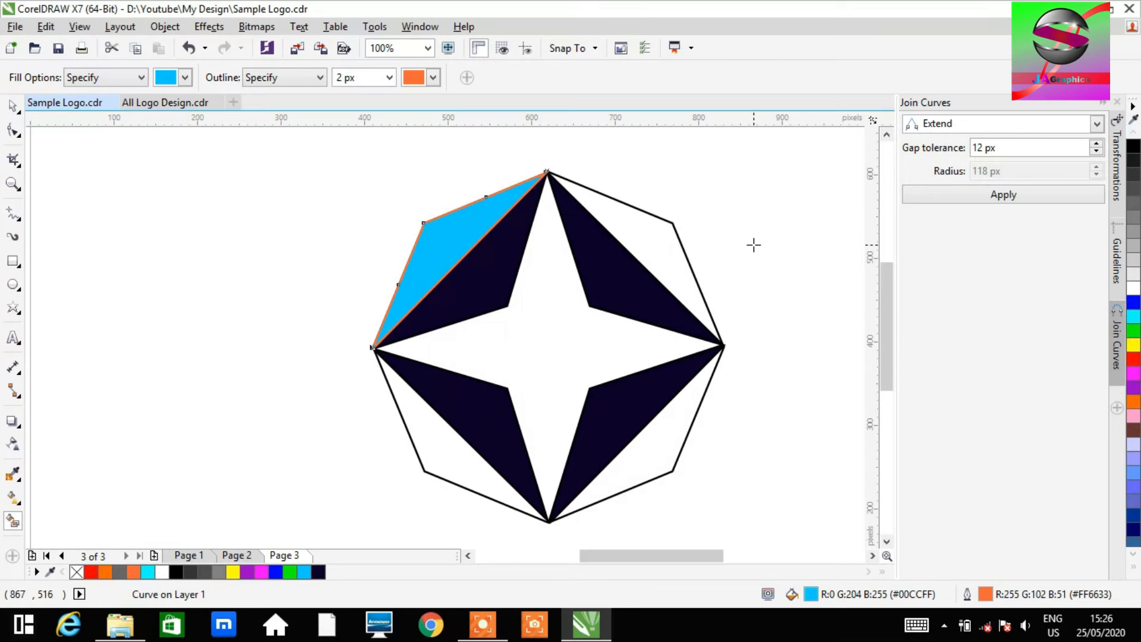
- Smart-fill the octagon's upper-right segment with magenta #FF00FF, keeping the 2 px orange #FF6633 outline
left_click(186, 78)
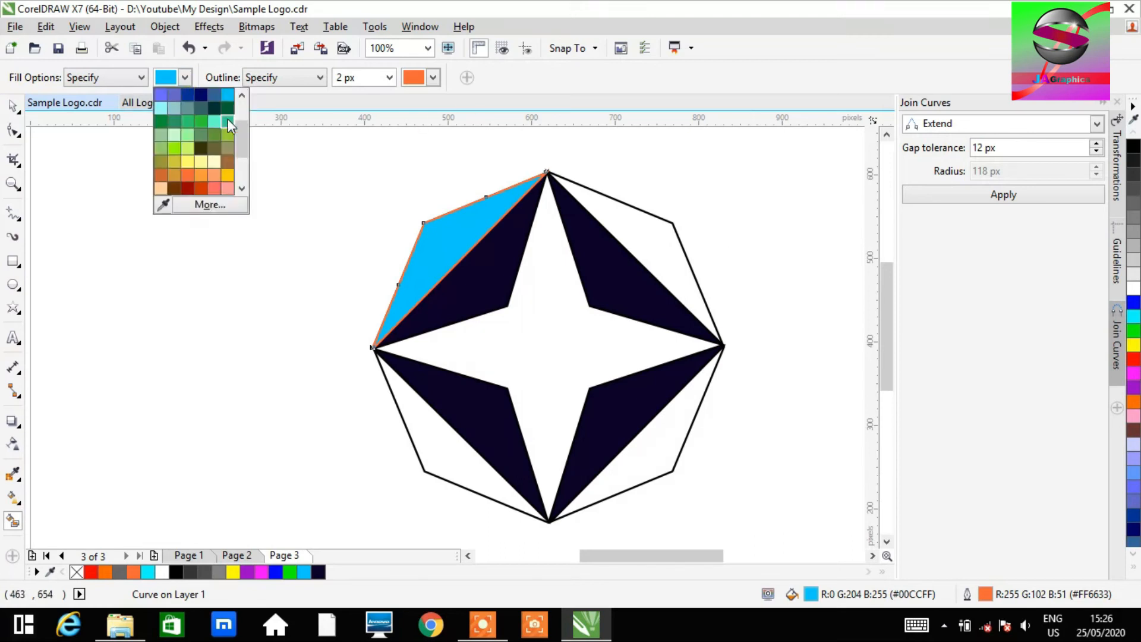
left_click_drag(242, 136, 257, 104)
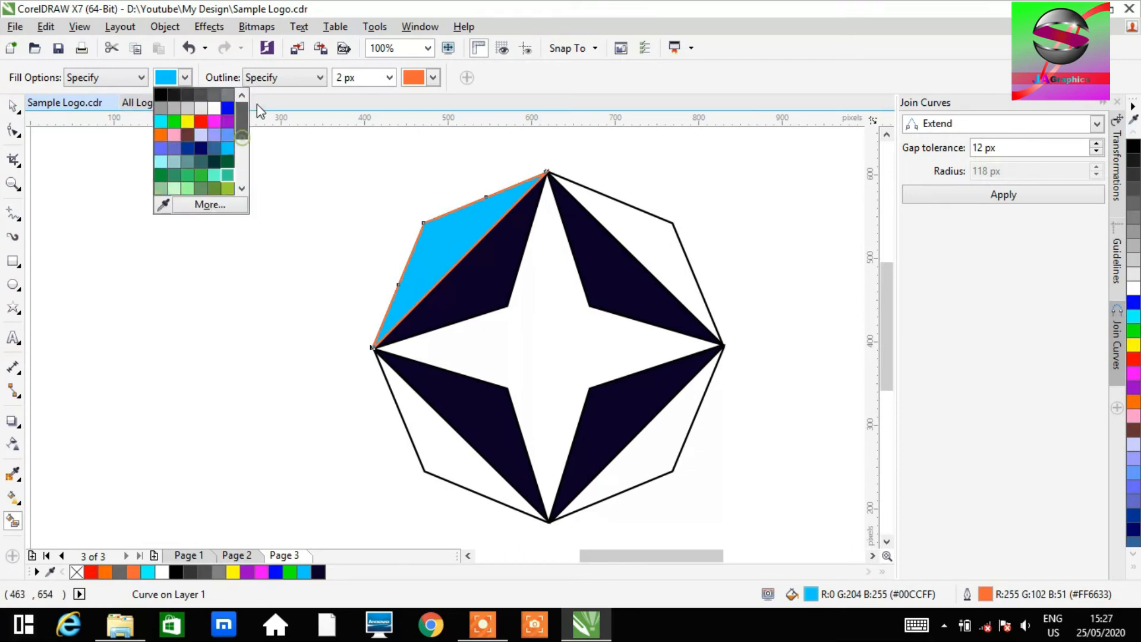
left_click(213, 120)
left_click(643, 230)
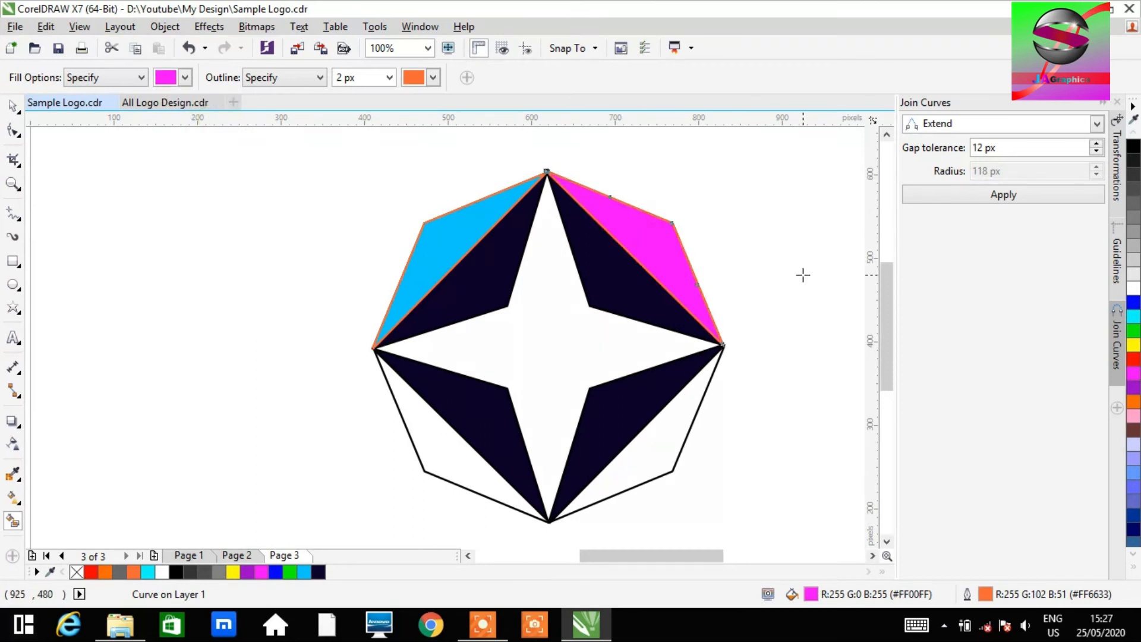
- Smart-fill the octagon's lower-right segment with orange and a 2 px orange outline
left_click(186, 78)
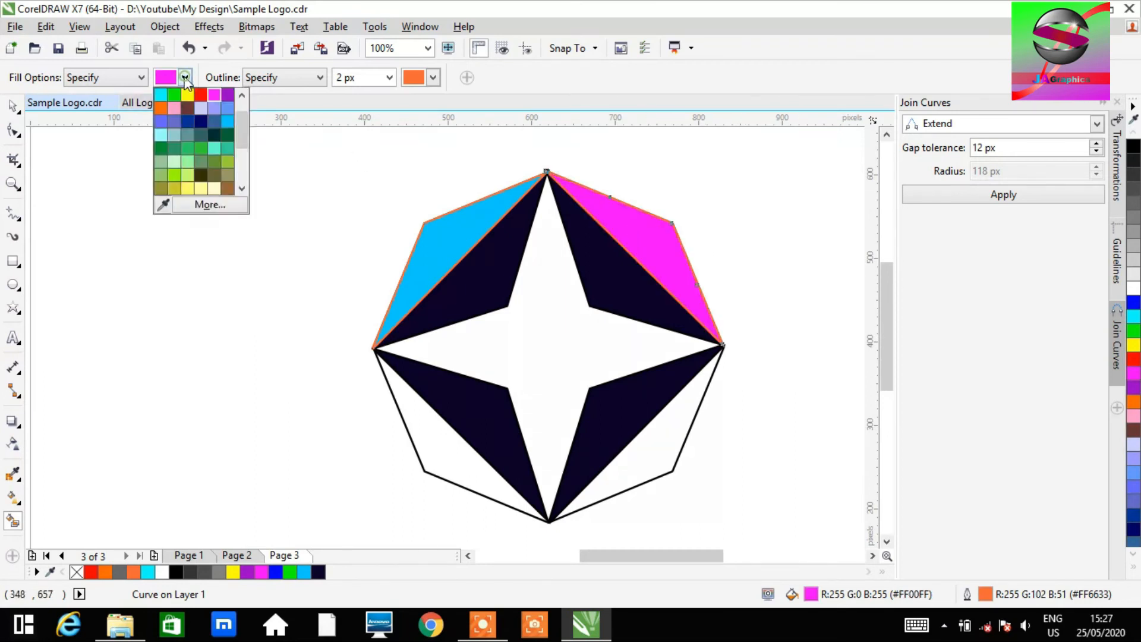
left_click(162, 109)
left_click(665, 448)
key("space")
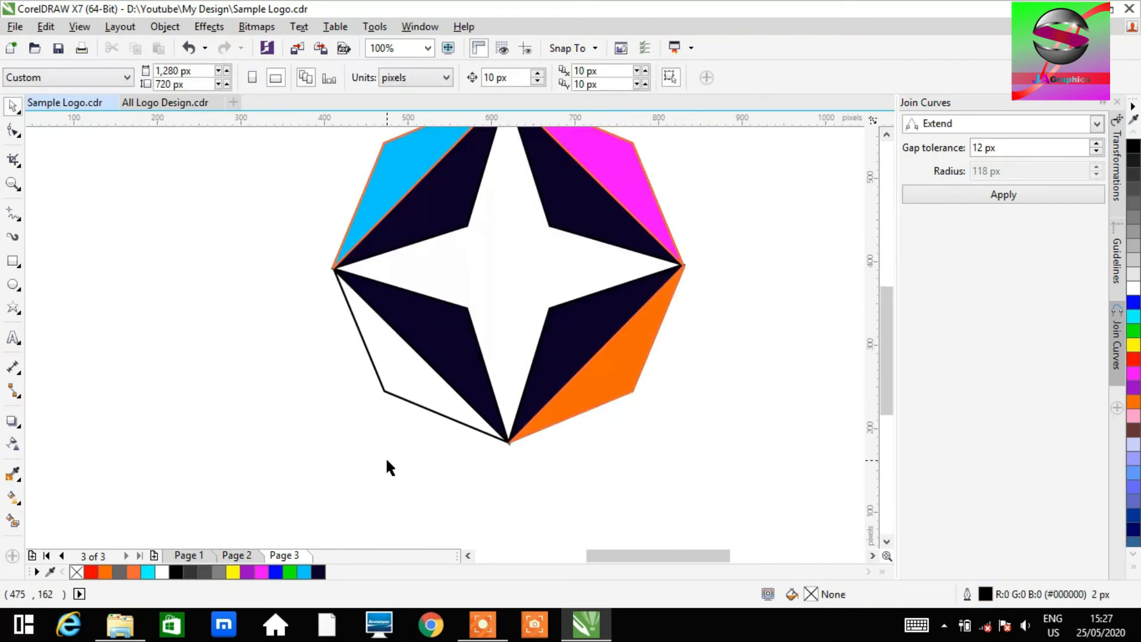
- Smart-fill the octagon's remaining lower-left segment with periwinkle blue #6666FF and a 2 px orange #FF6633 outline
left_click(412, 401)
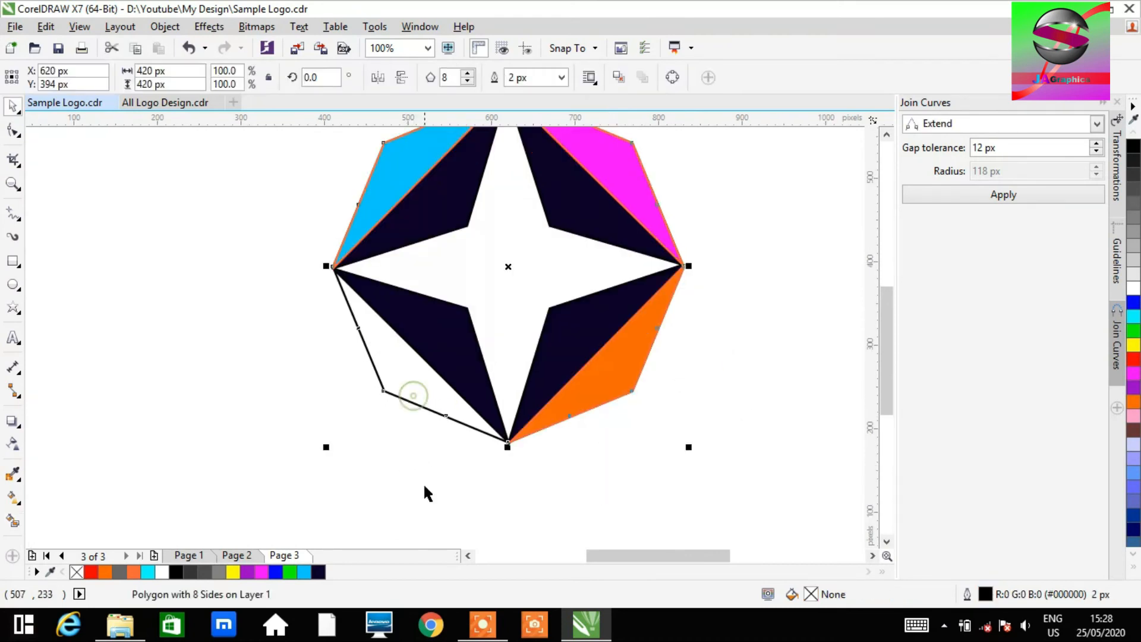
left_click(12, 521)
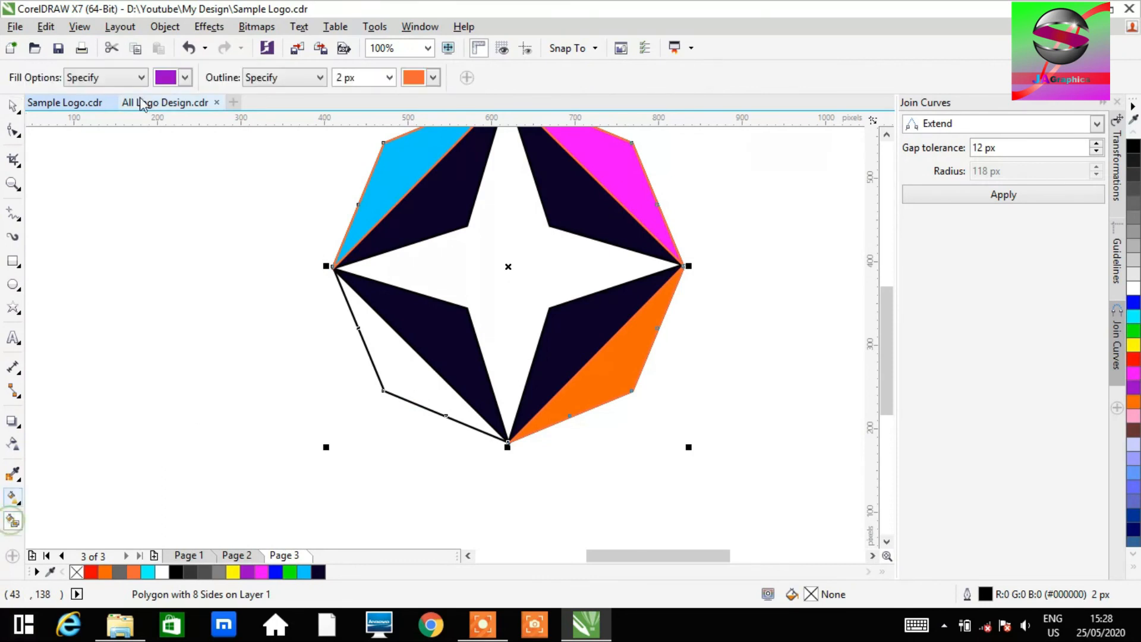
left_click(185, 77)
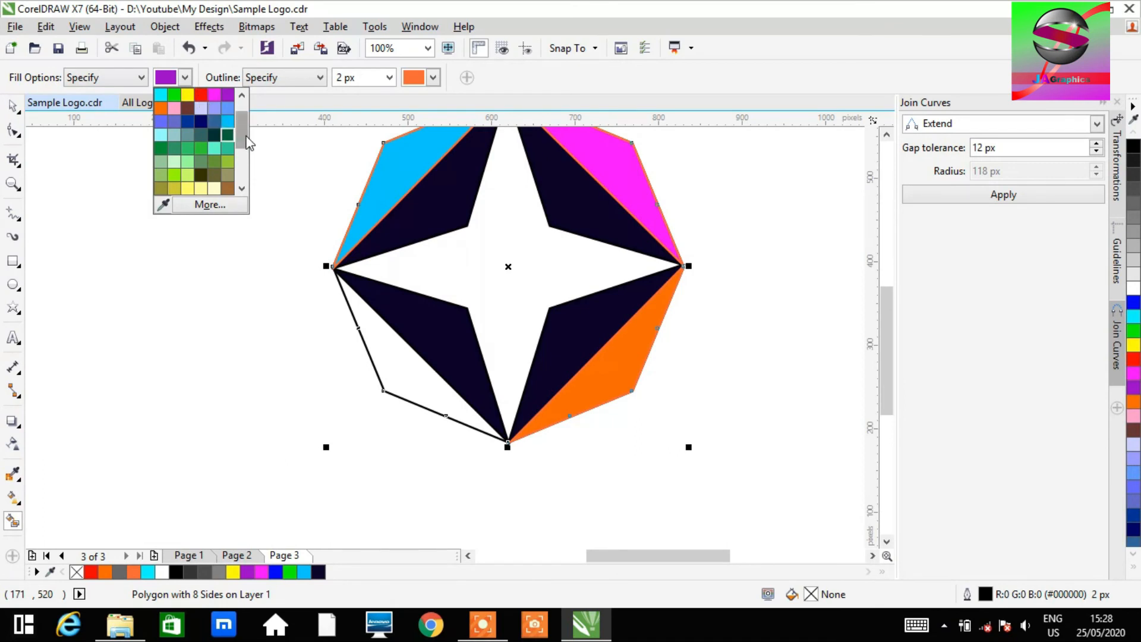
left_click_drag(246, 137, 248, 123)
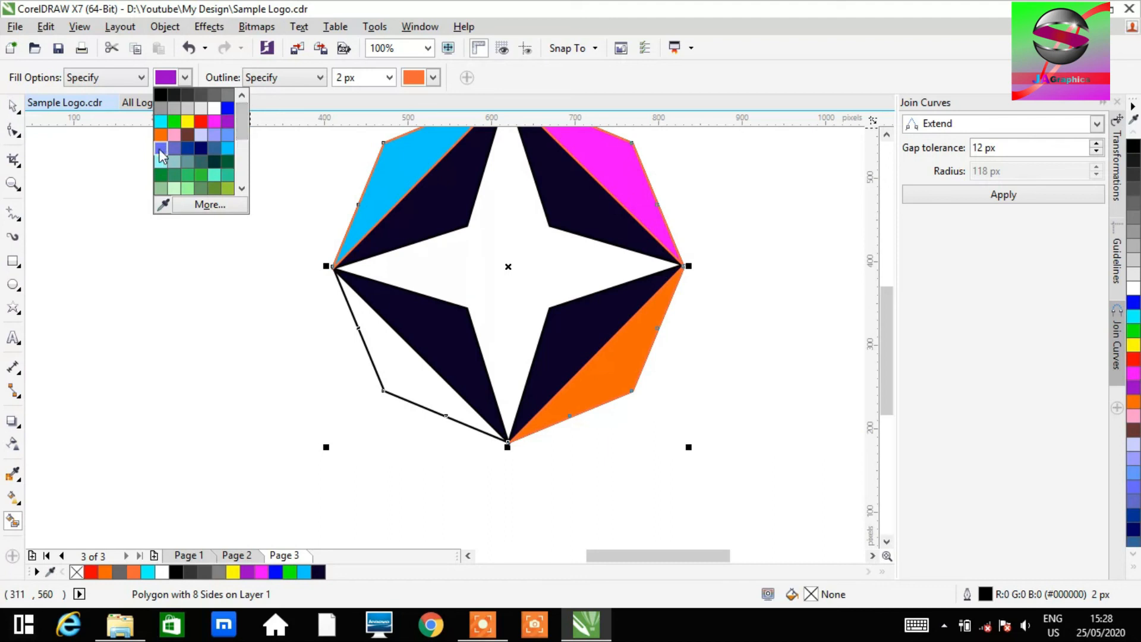
left_click(159, 148)
left_click(384, 352)
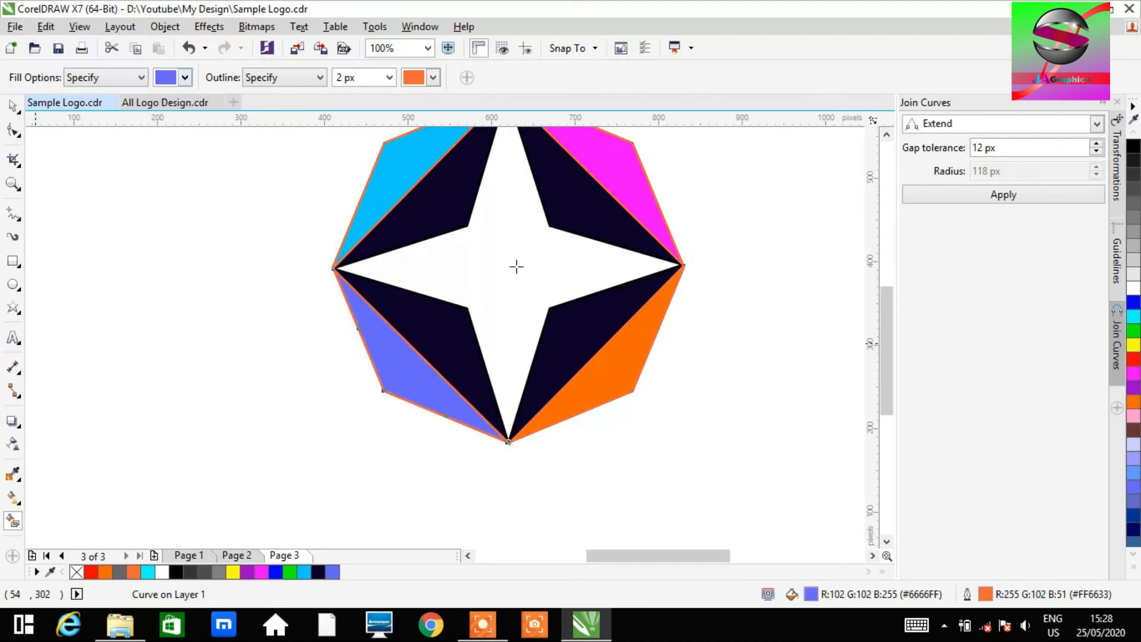
- Select all objects of the logo and remove their outlines
left_click_drag(883, 344, 885, 321)
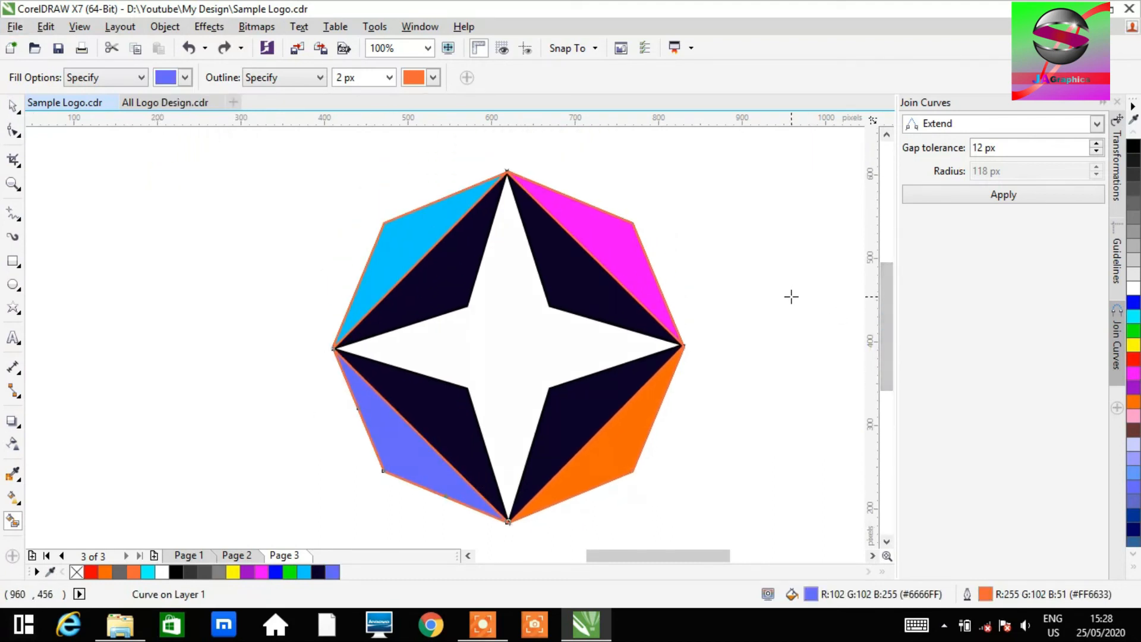
scroll(791, 297, "down", 1)
scroll(788, 296, "up", 1)
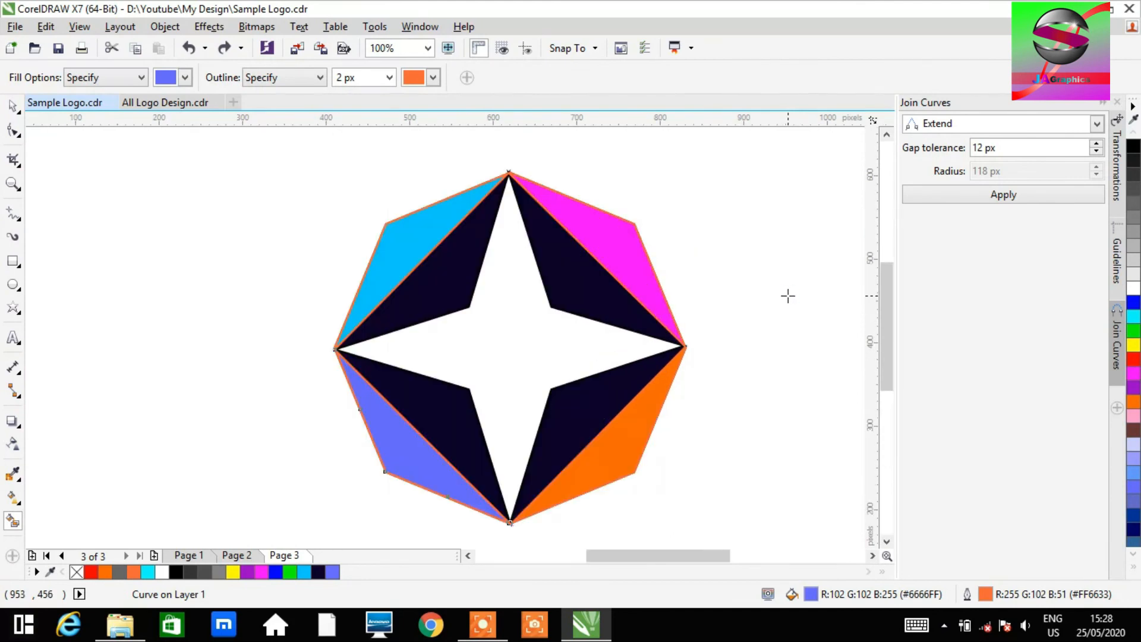
left_click(15, 108)
left_click(189, 200)
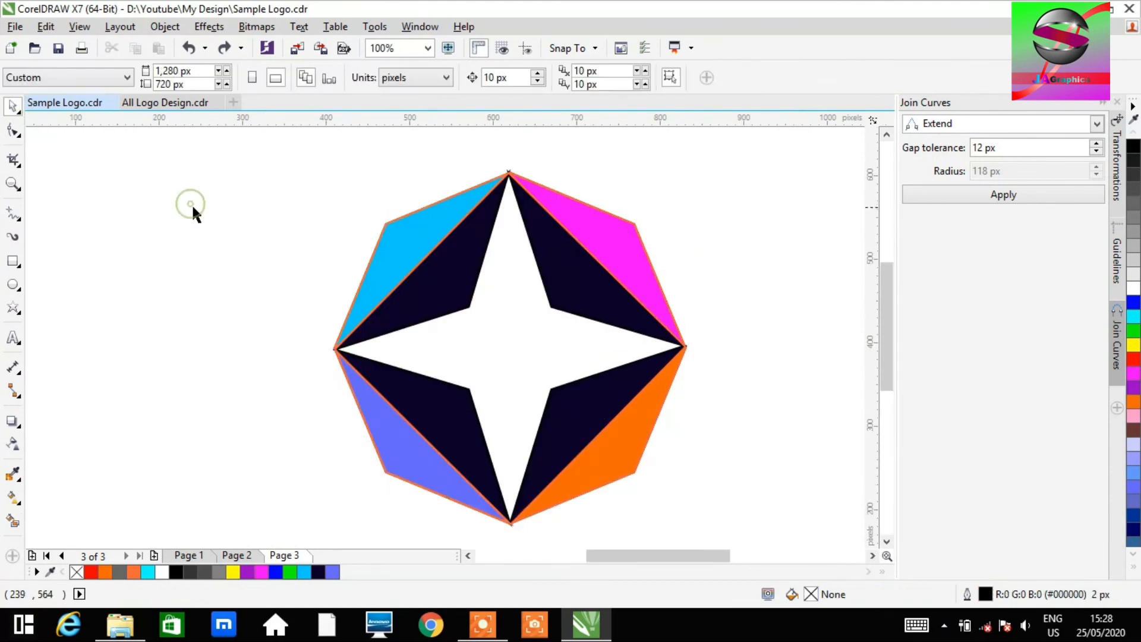
scroll(192, 206, "down", 1)
left_click_drag(203, 154, 512, 423)
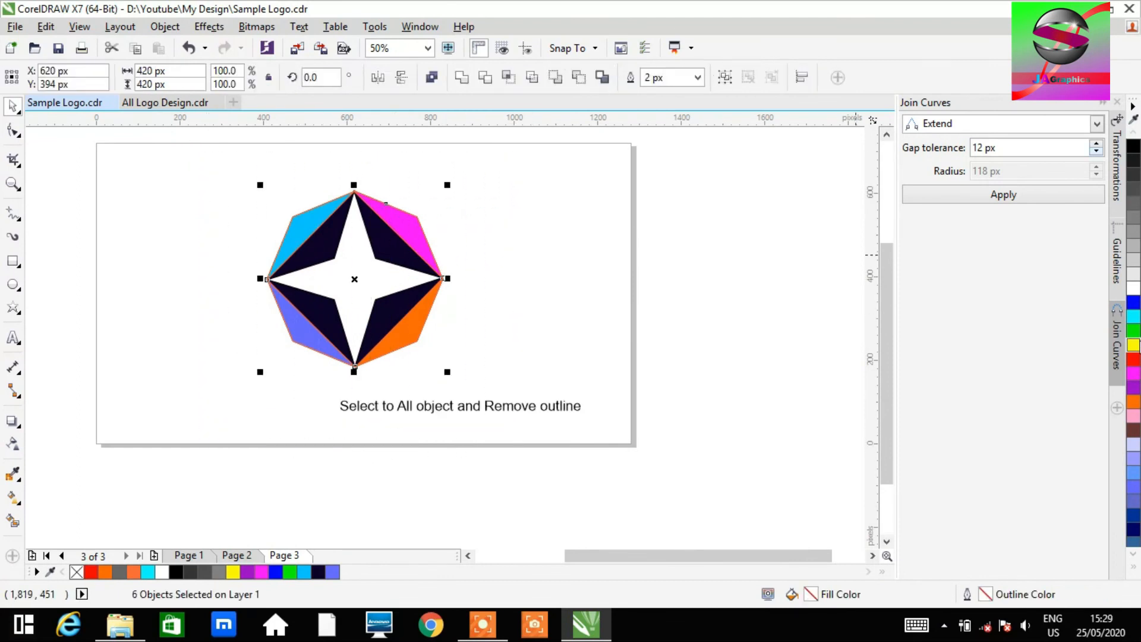
right_click(77, 572)
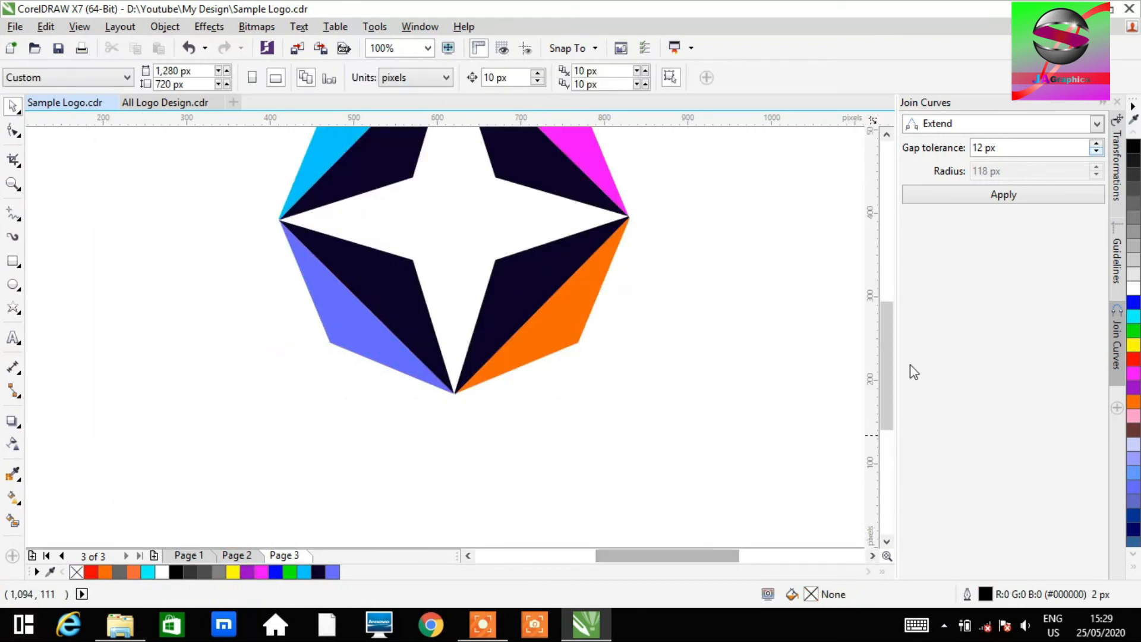
left_click_drag(889, 363, 885, 318)
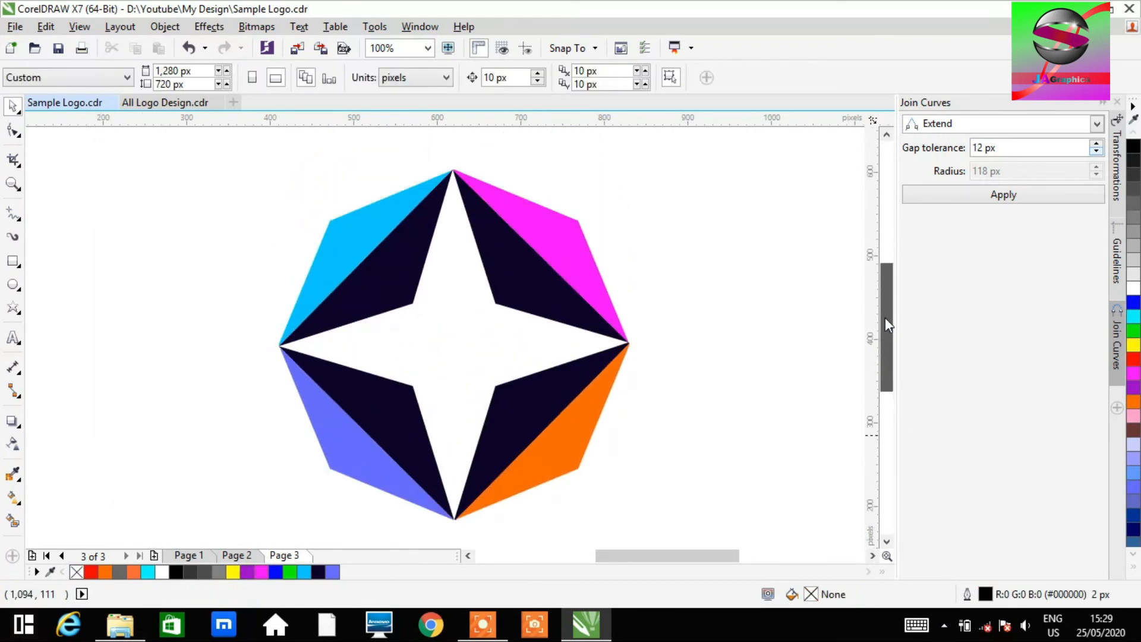